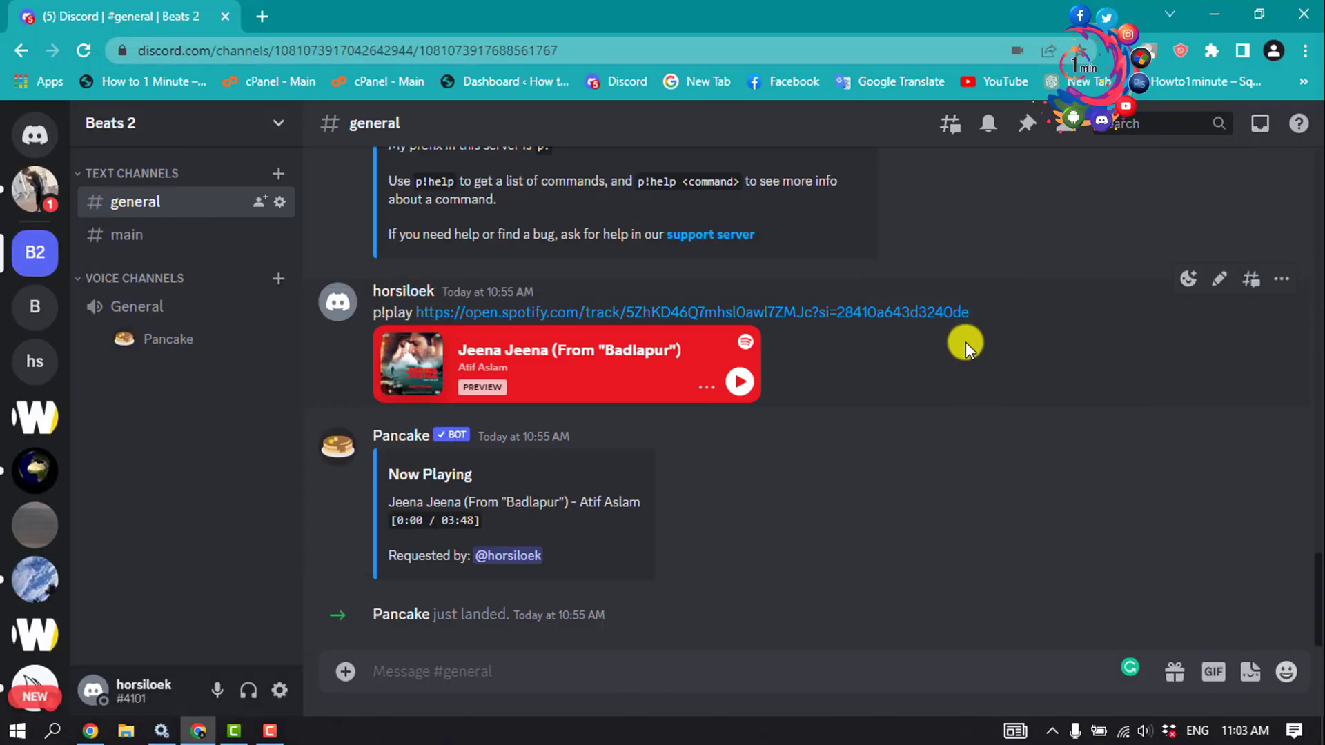
- Open carl.gg in a new browser tab and log in to the Carl-bot dashboard with Discord
click(264, 16)
text(carl.gg)
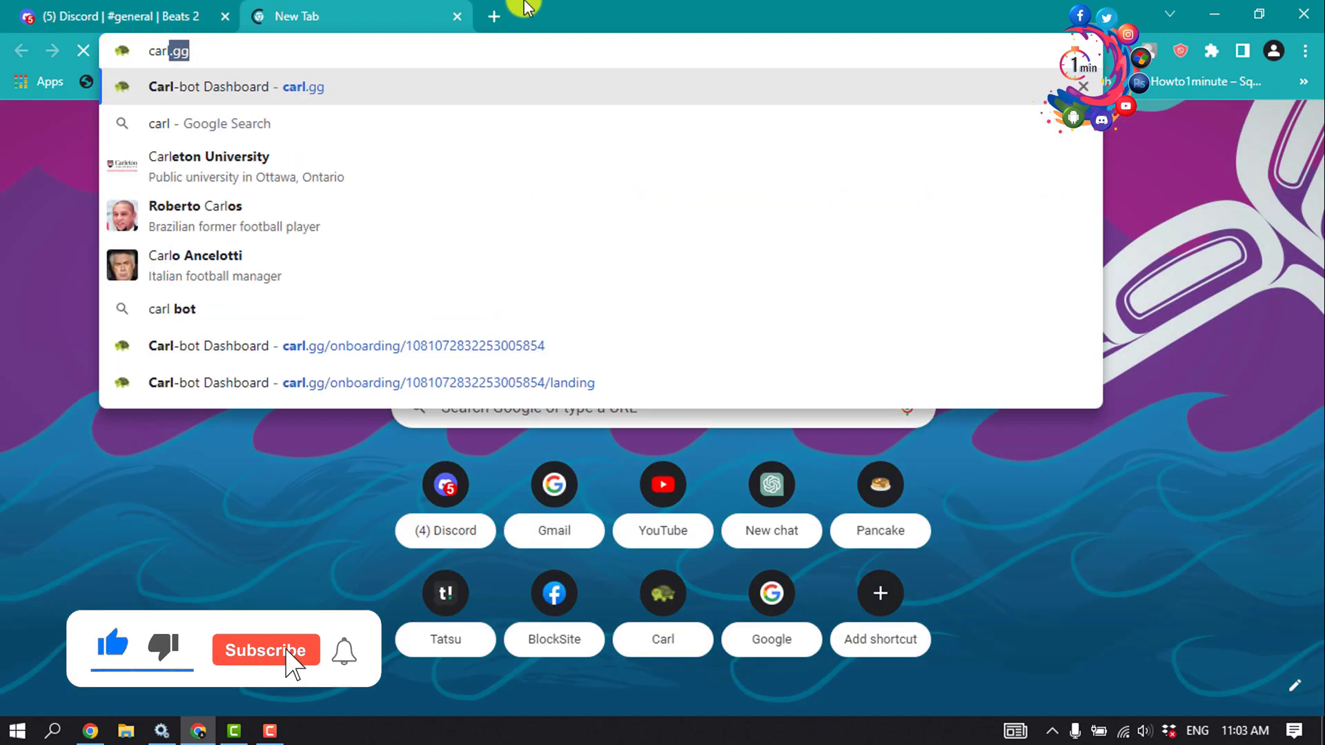
key(Return)
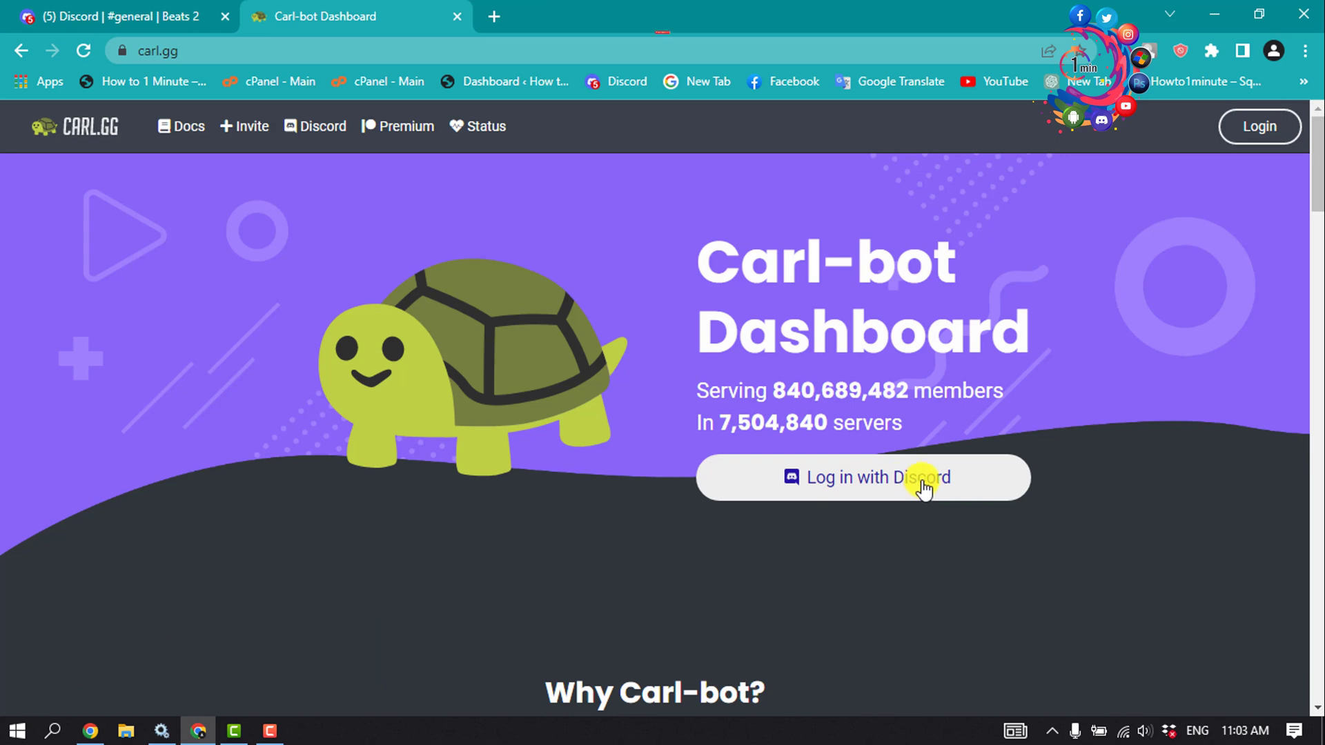
click(923, 490)
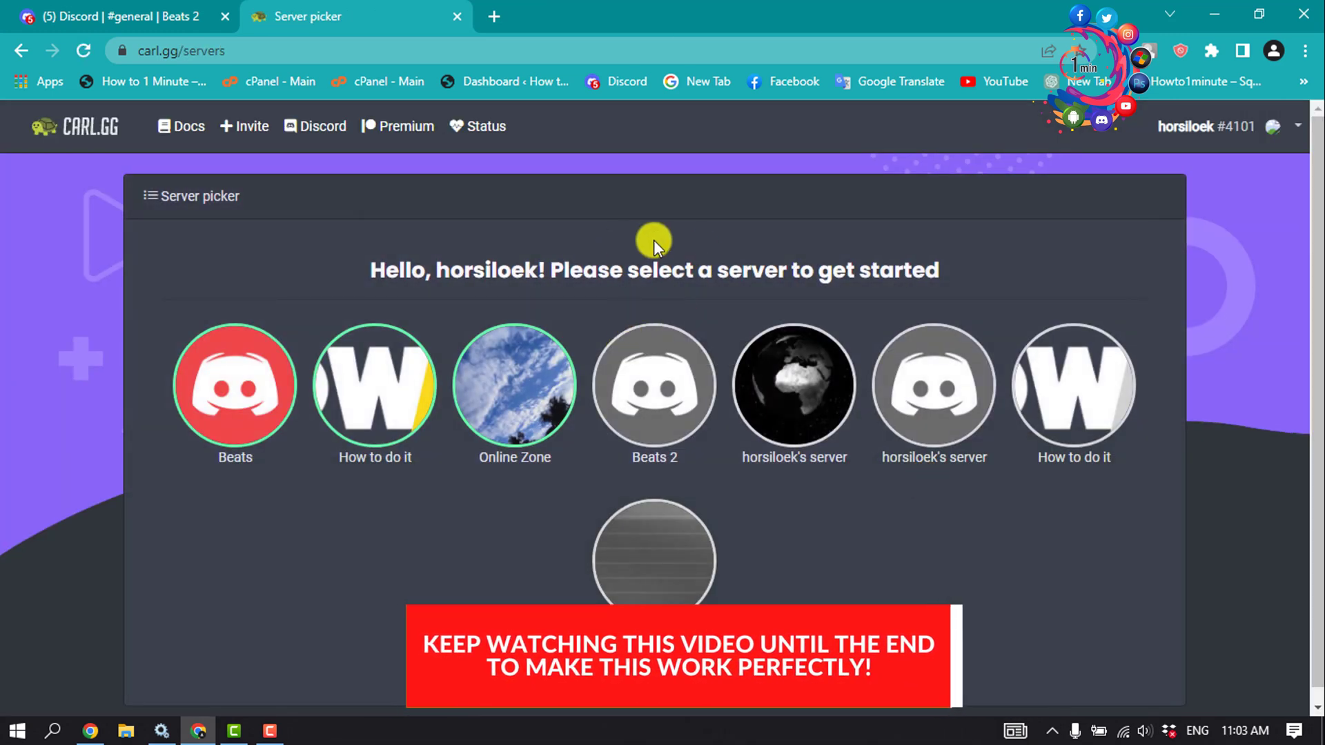
- Authorize carl-bot for the Beats 2 server with all requested permissions and complete the human verification
click(639, 399)
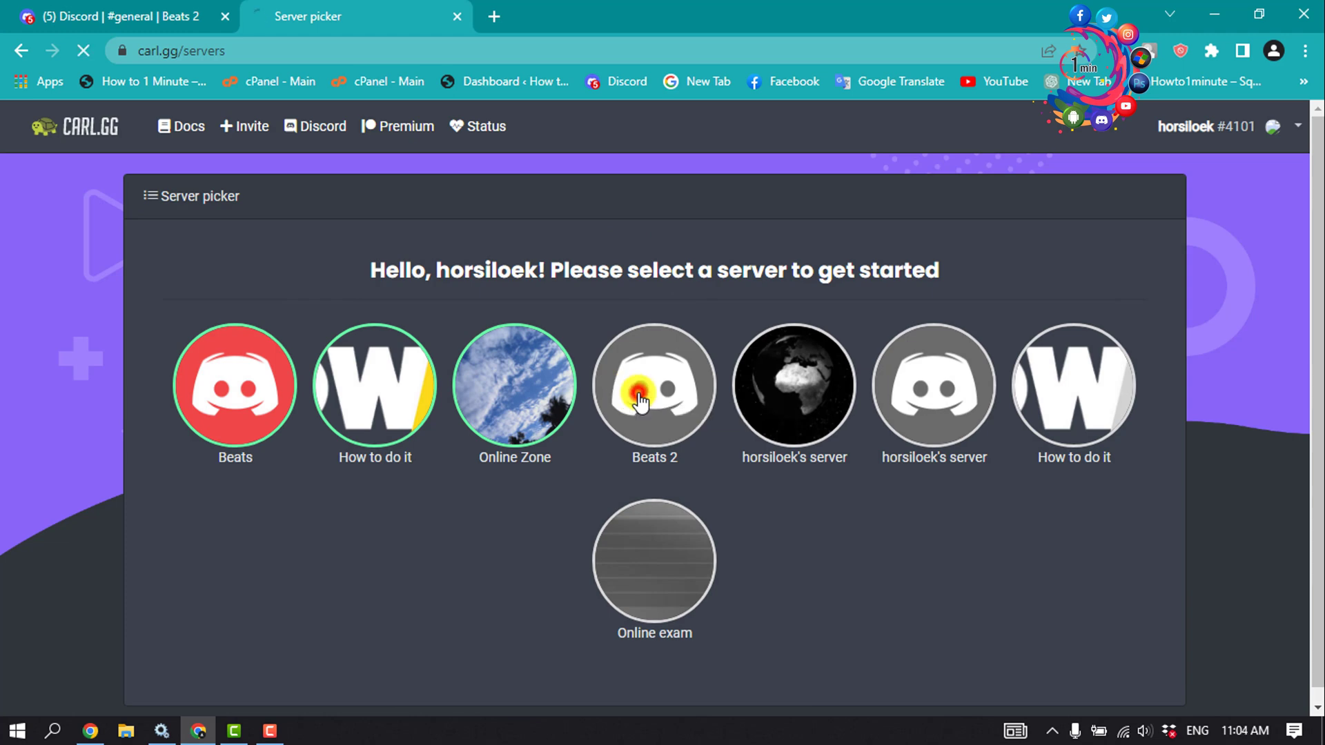
click(789, 611)
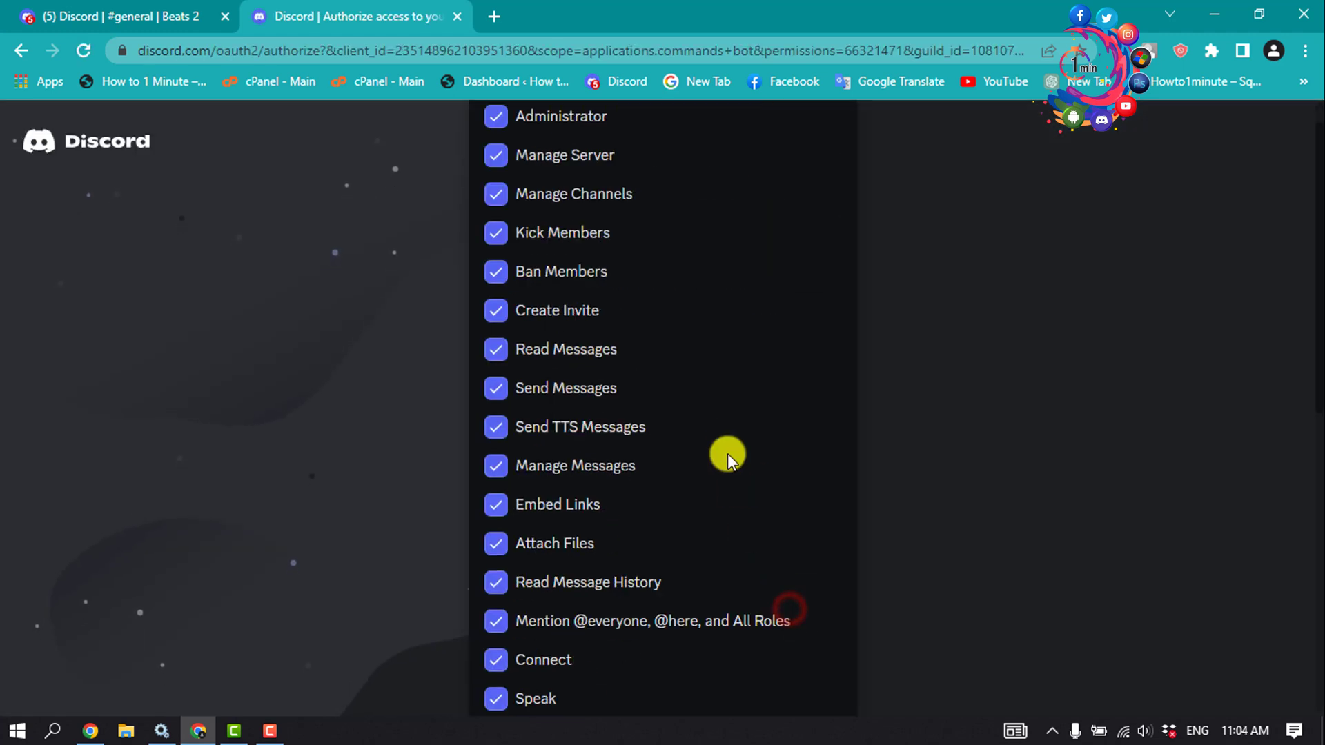
scroll(728, 459, down, 6)
click(775, 686)
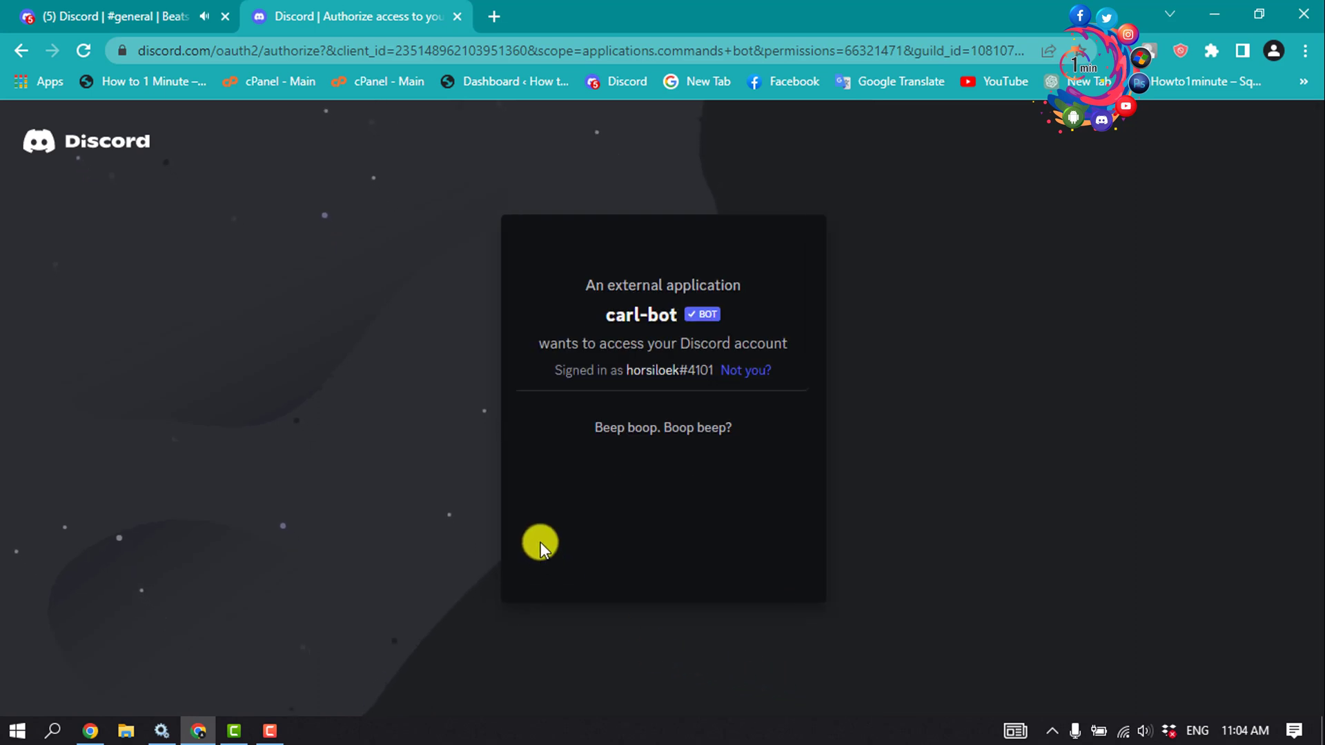
click(558, 505)
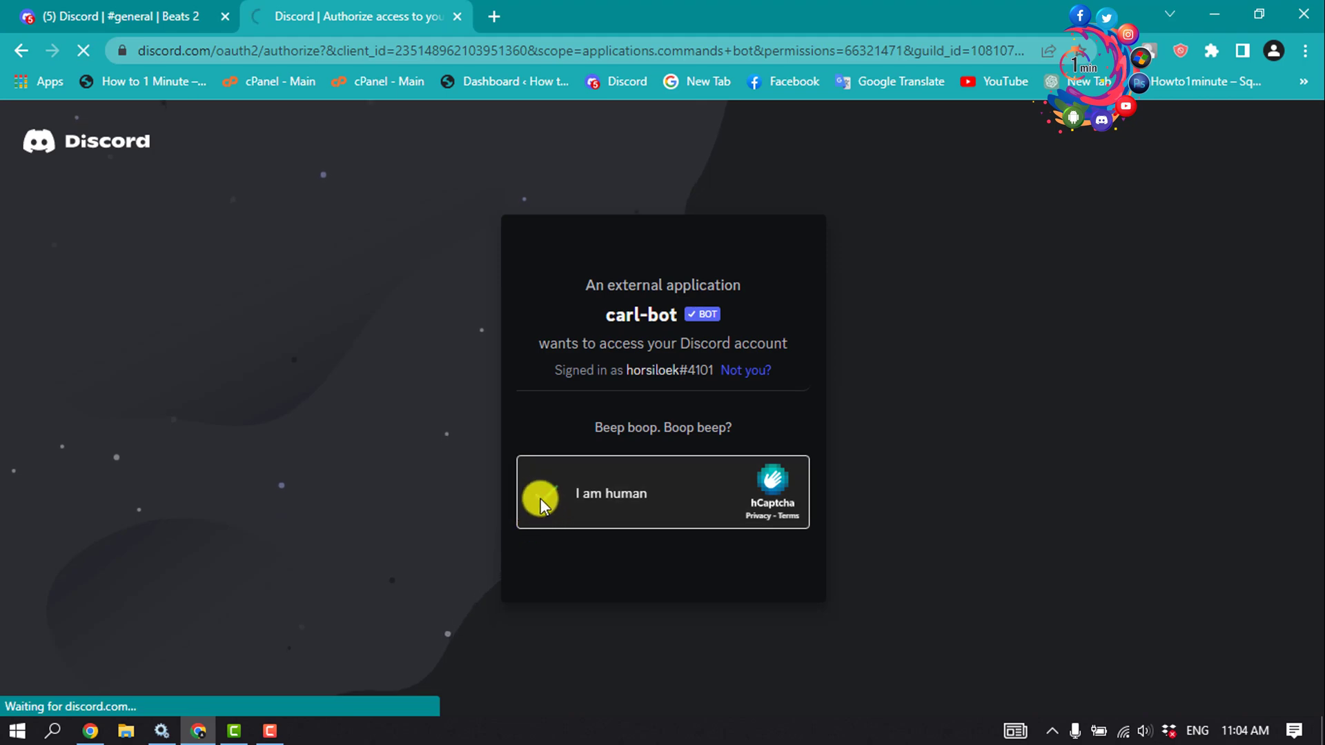
- Switch to Discord and check the Beats 2 server's member list for Carl-bot, then close the server settings
click(98, 5)
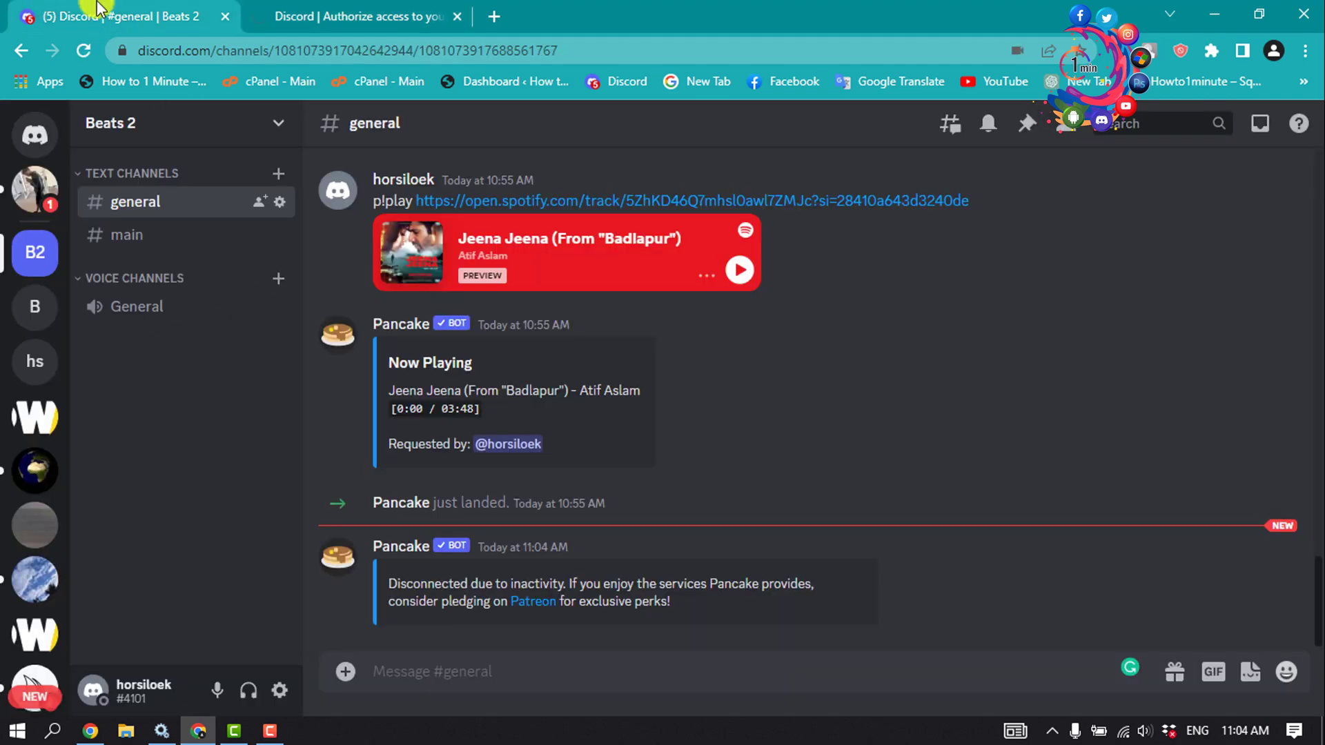
click(148, 124)
click(155, 256)
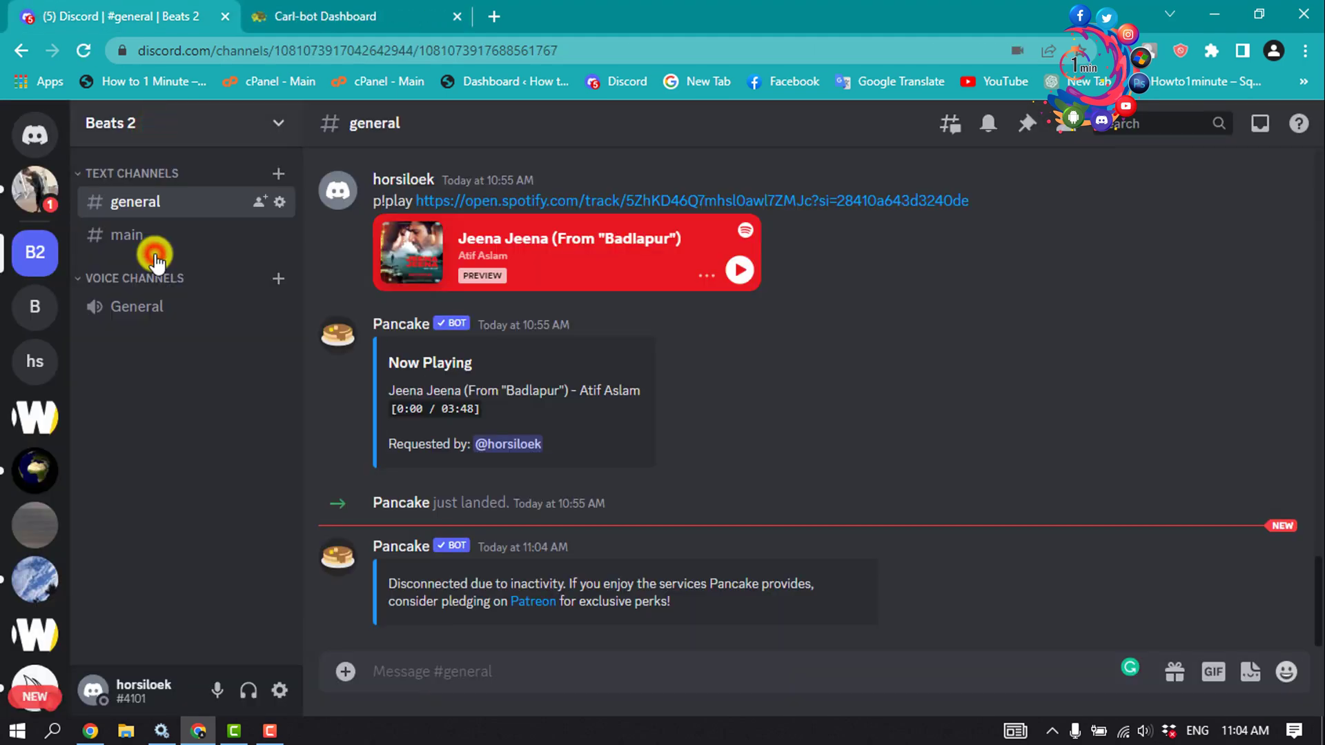
scroll(213, 290, down, 5)
click(247, 558)
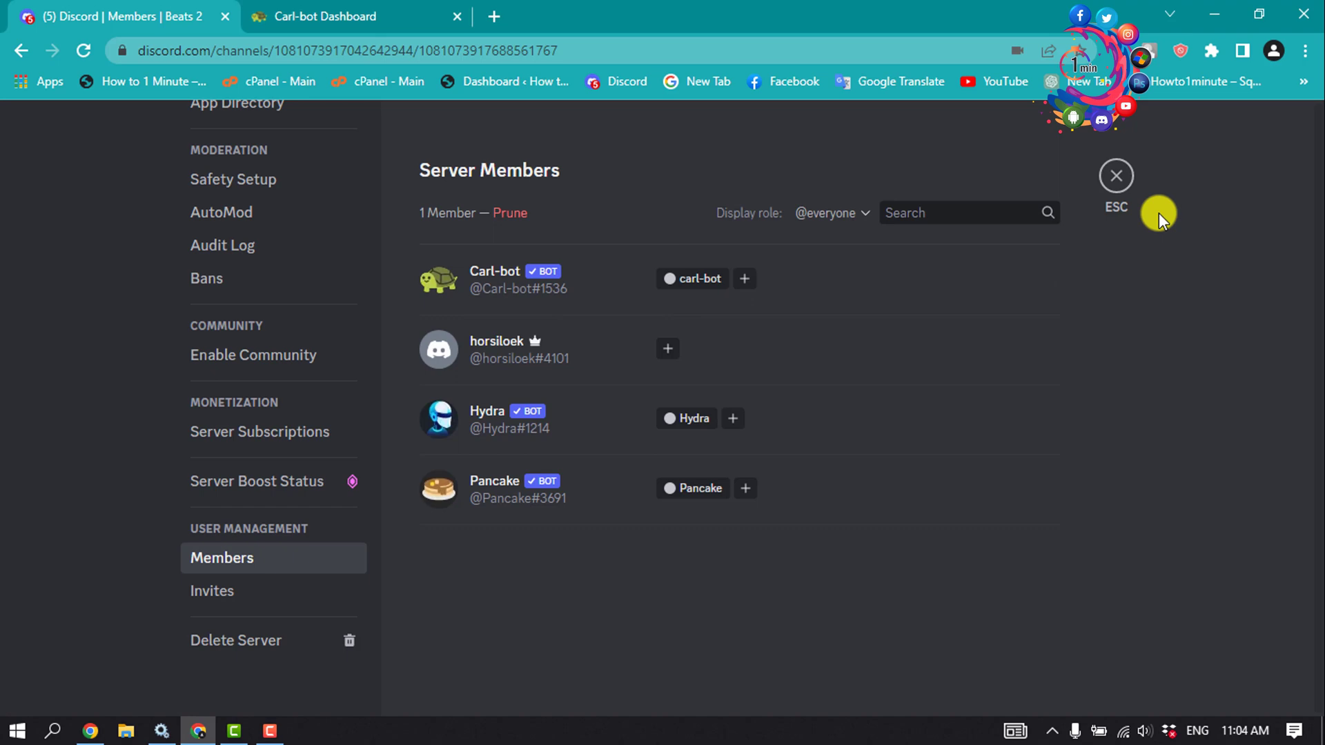
click(1116, 174)
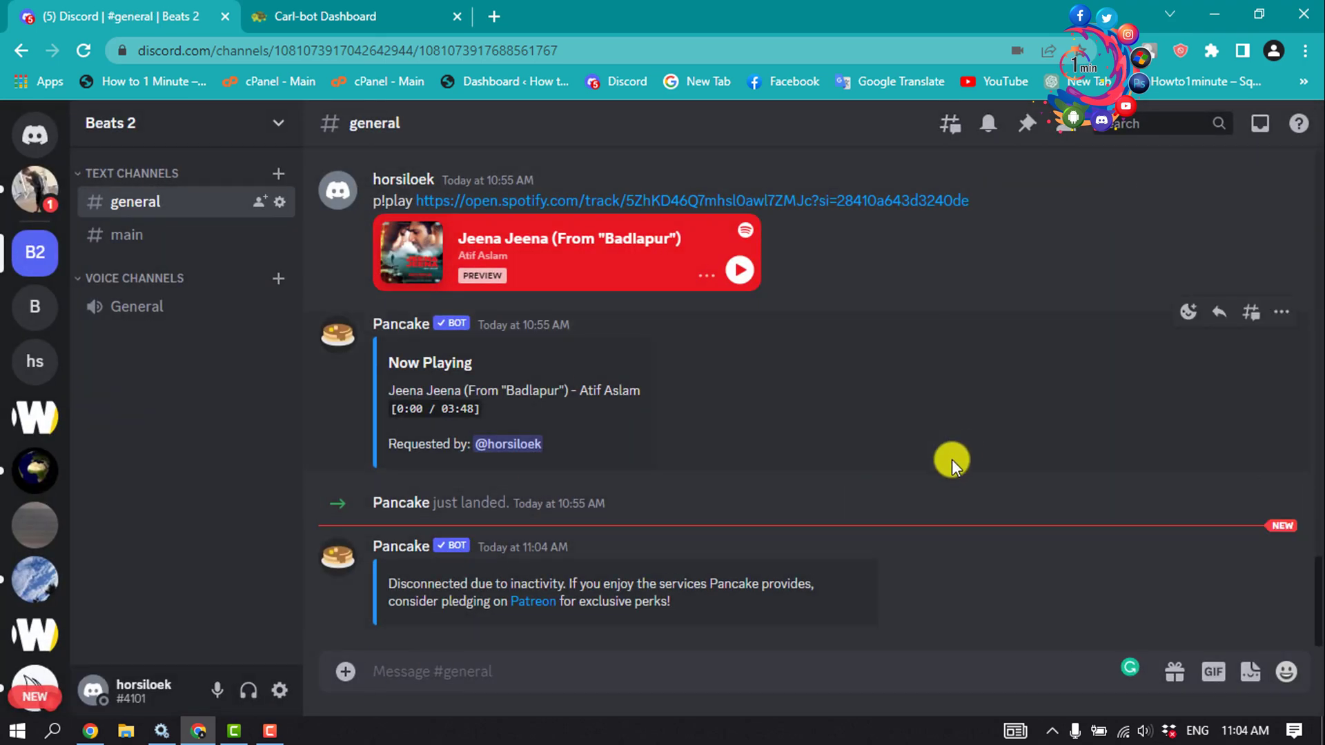
- Open the role settings of the Beats 2 server and create a new role
click(177, 135)
click(148, 251)
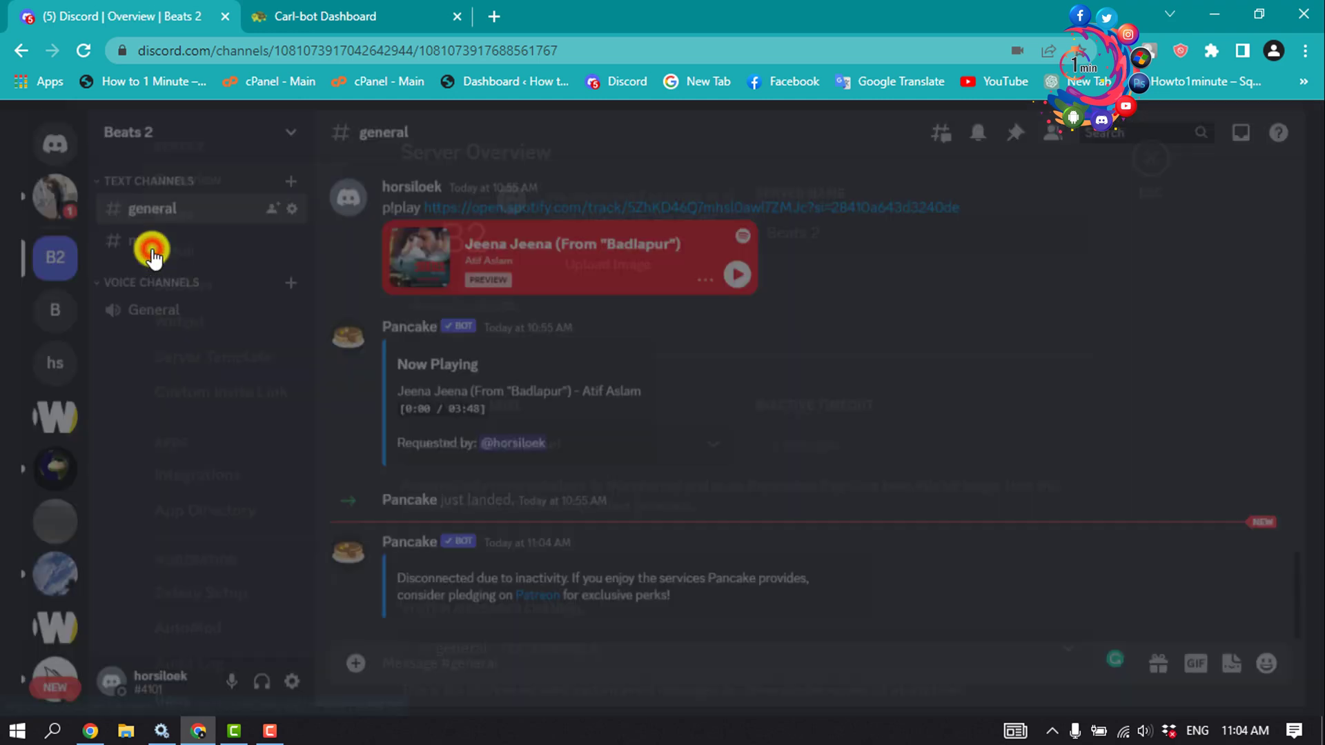
click(229, 227)
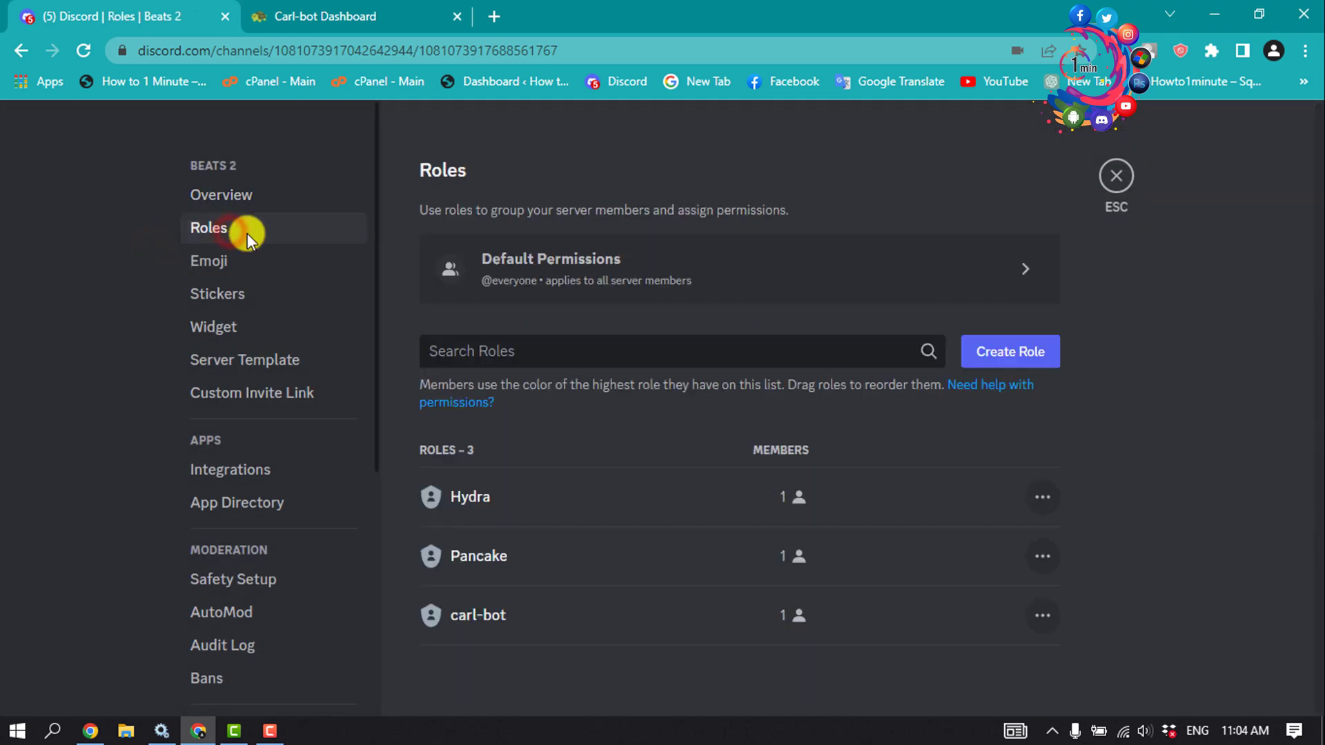
click(1015, 350)
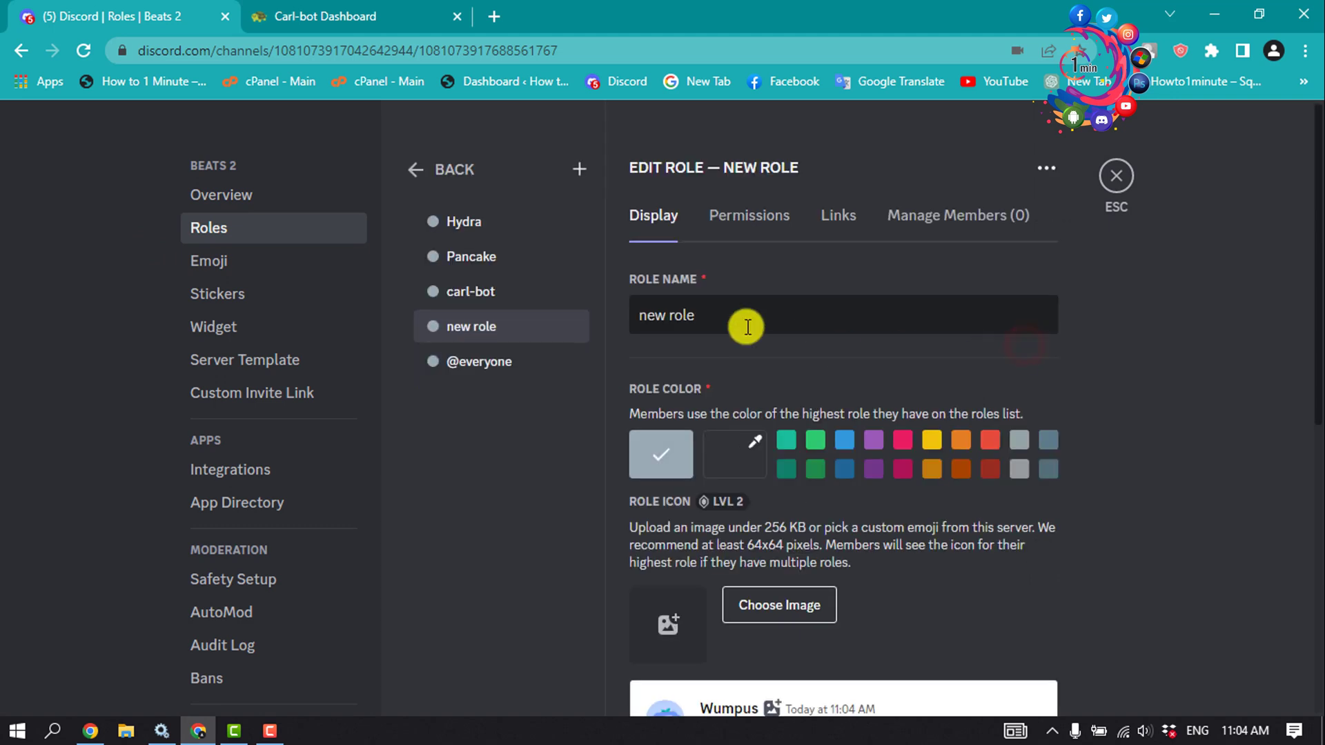
- Name the new role Red and give it the light red role color
drag(737, 318, 581, 341)
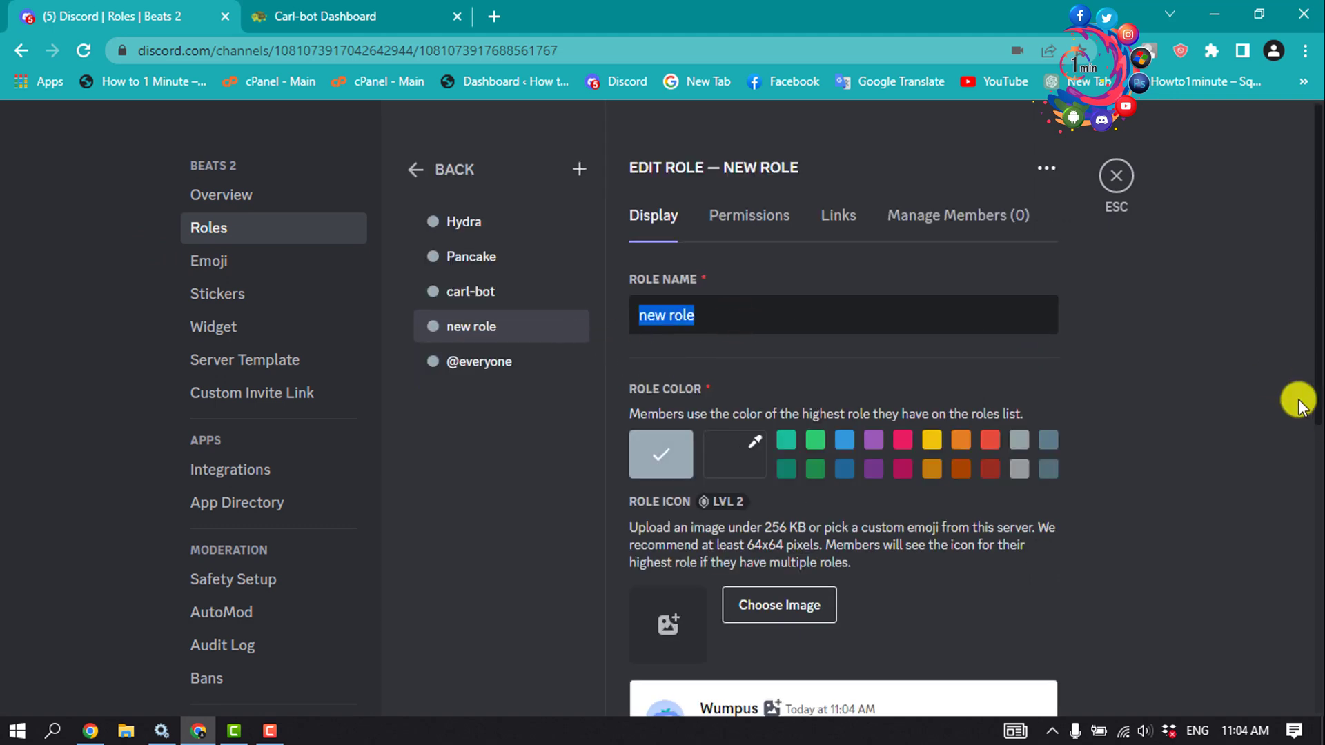
text(REd)
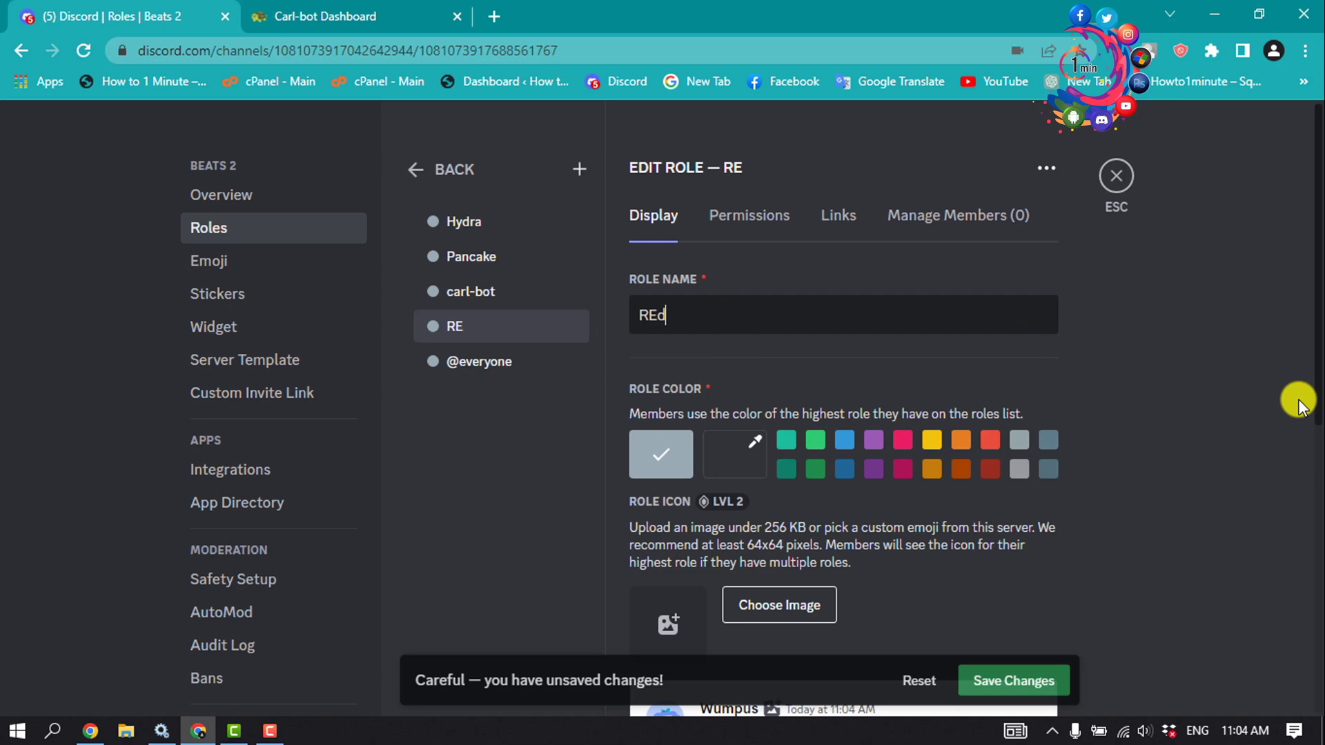
key(BackSpace)
key(BackSpace)
text(ed)
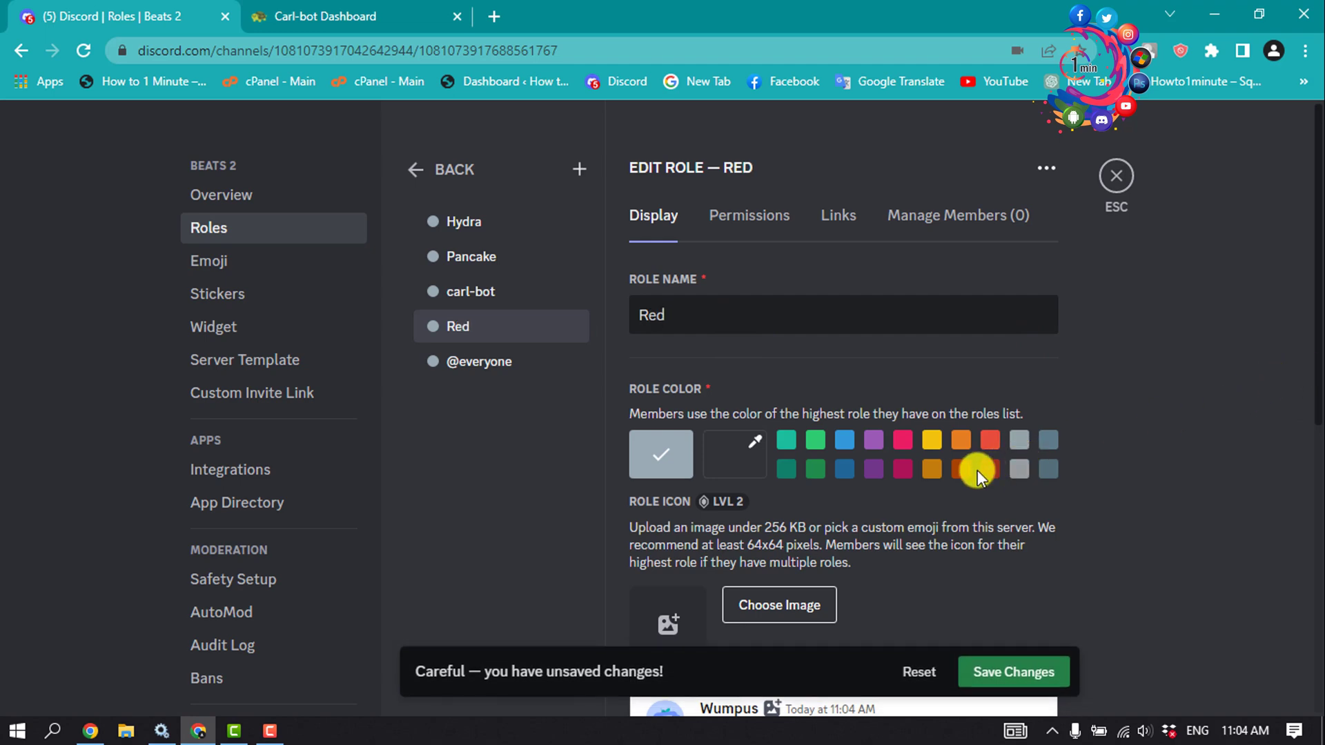
click(985, 445)
scroll(983, 445, down, 5)
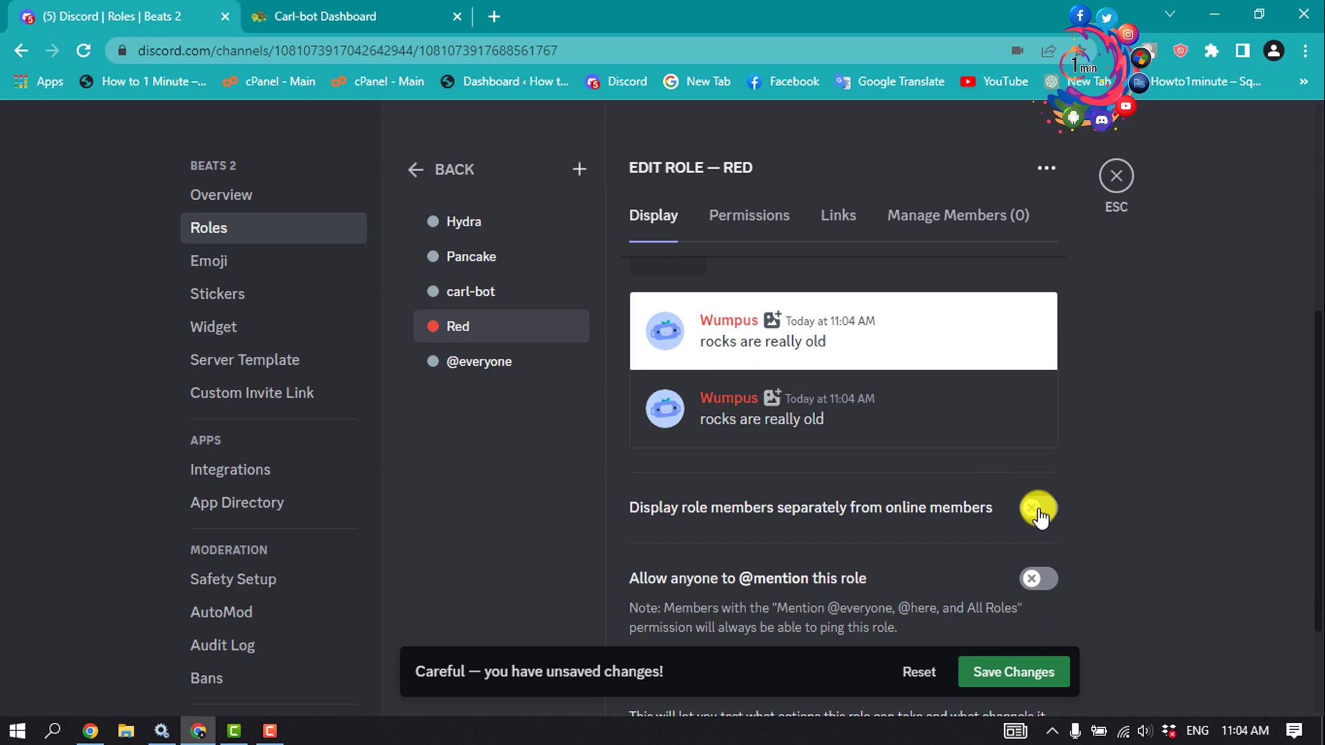
scroll(1037, 507, up, 5)
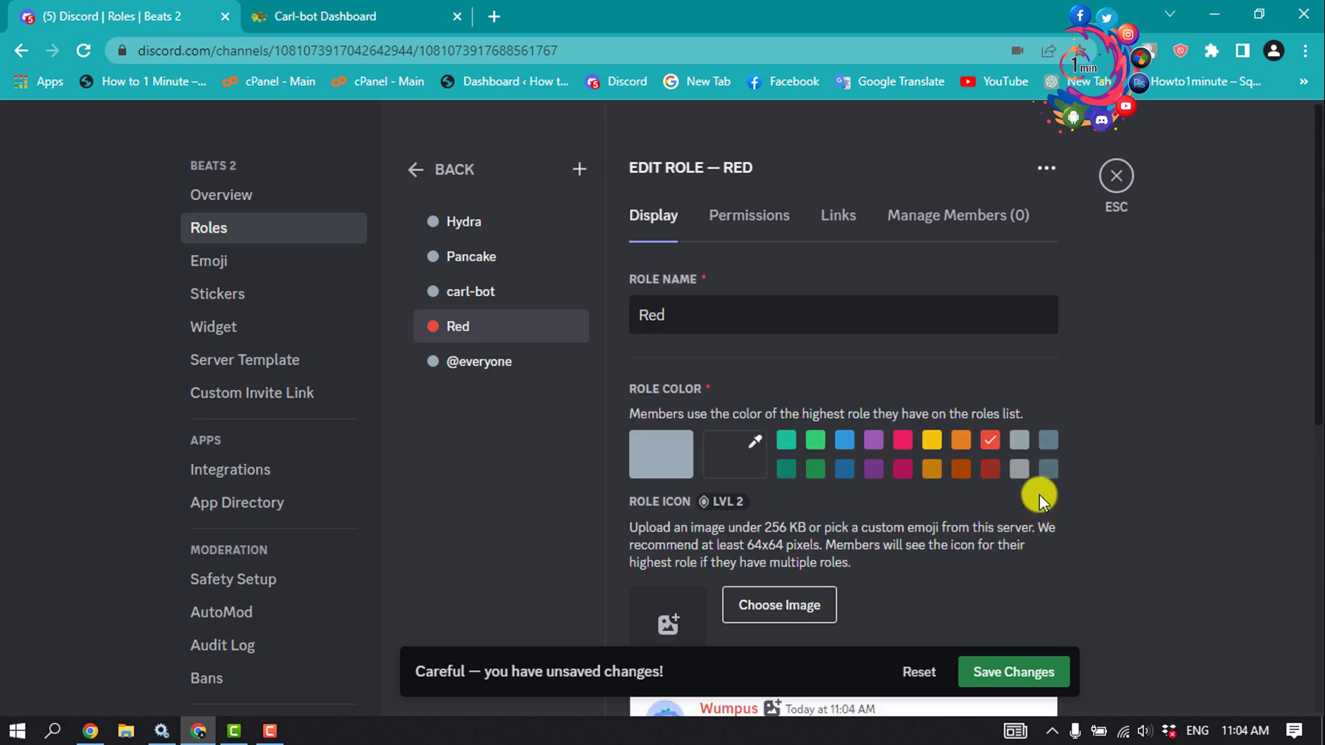
- Add a role named Blue with the light blue color, display its members separately, and save the changes
click(578, 173)
triple_click(754, 327)
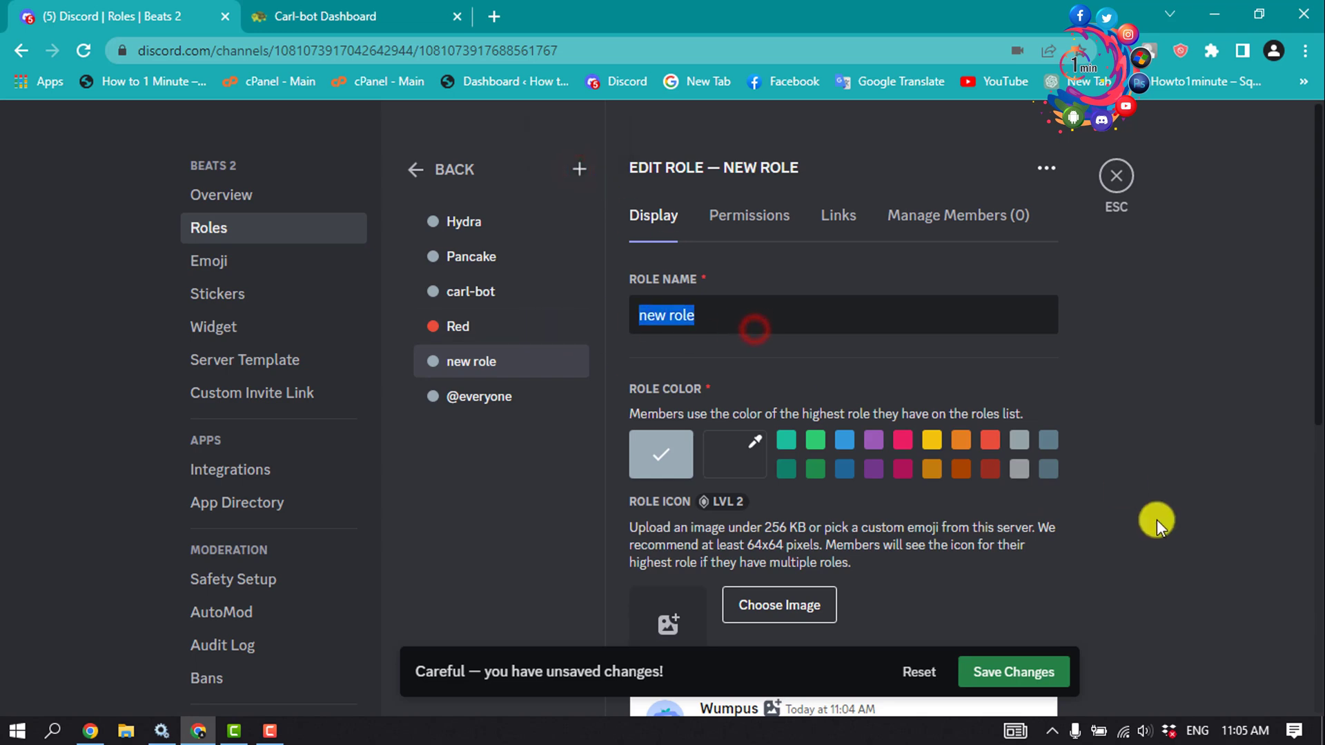
text(Blue)
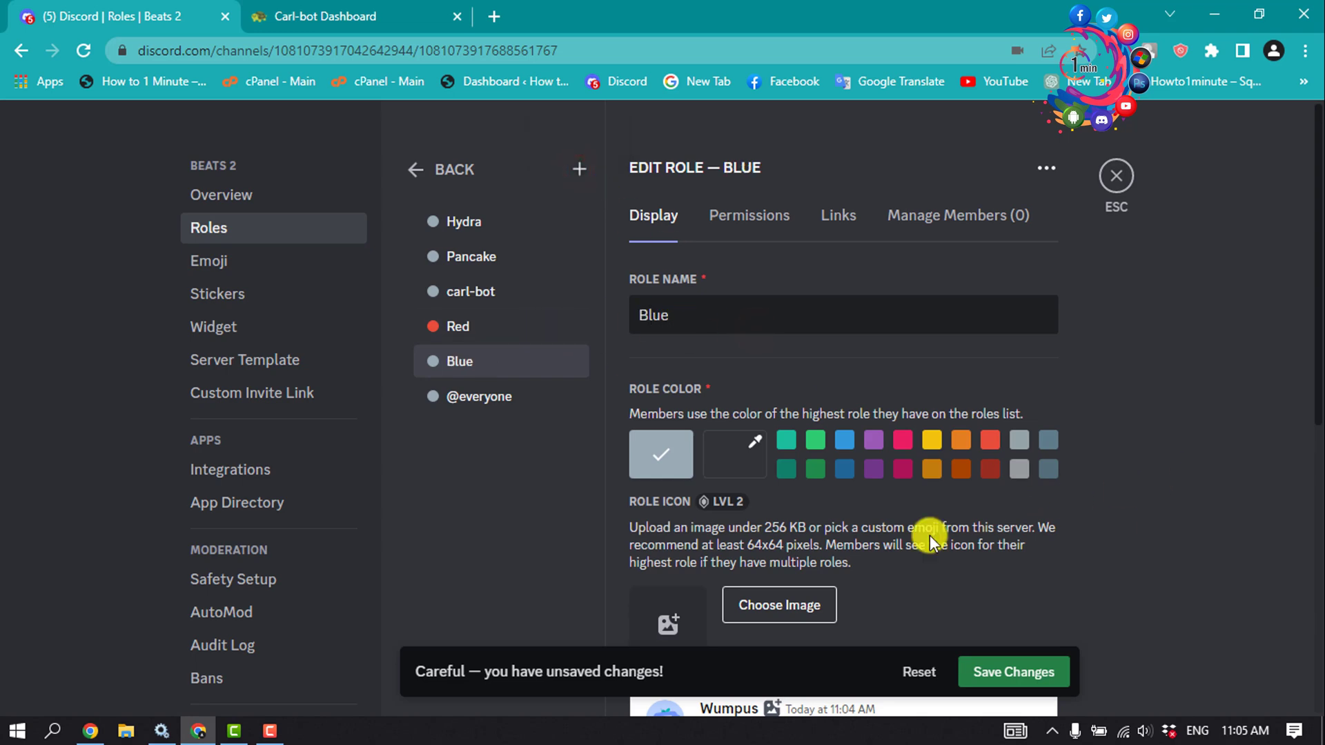
click(842, 440)
scroll(1091, 598, down, 4)
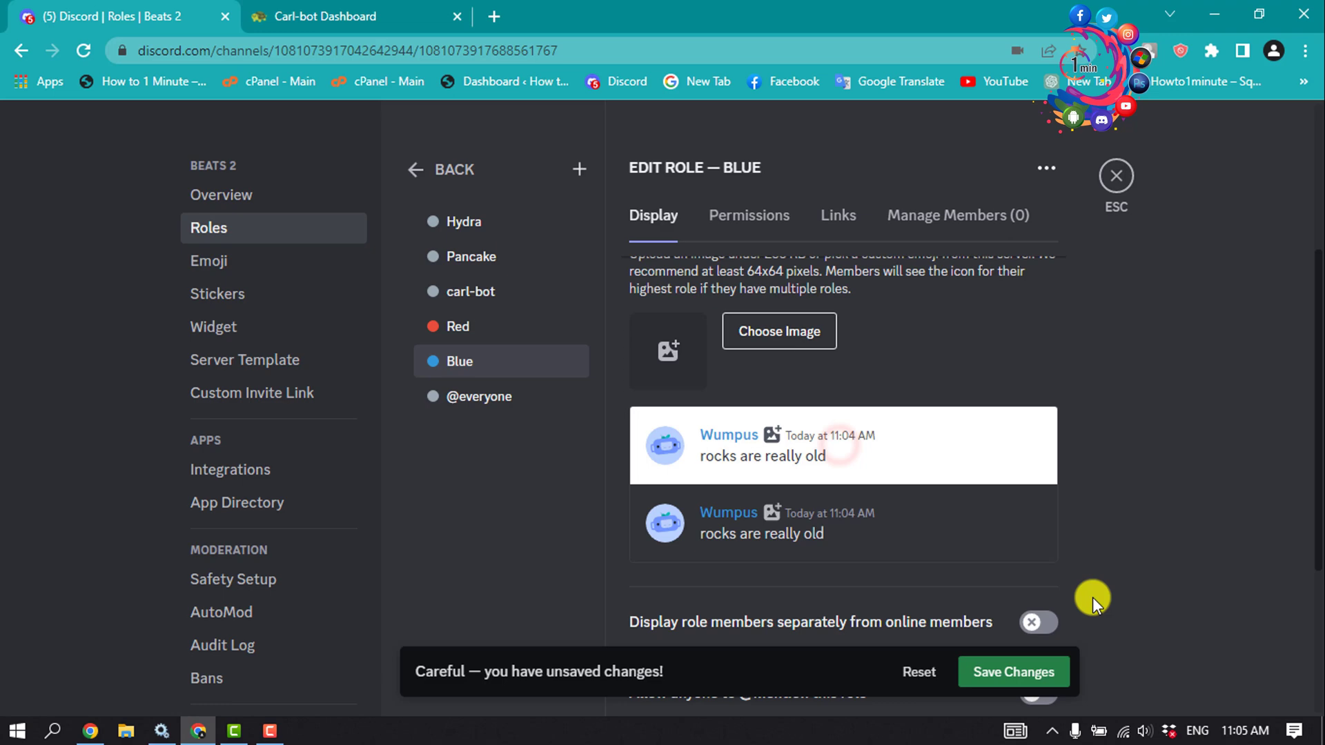
scroll(1092, 598, down, 2)
click(1036, 516)
scroll(1035, 520, up, 6)
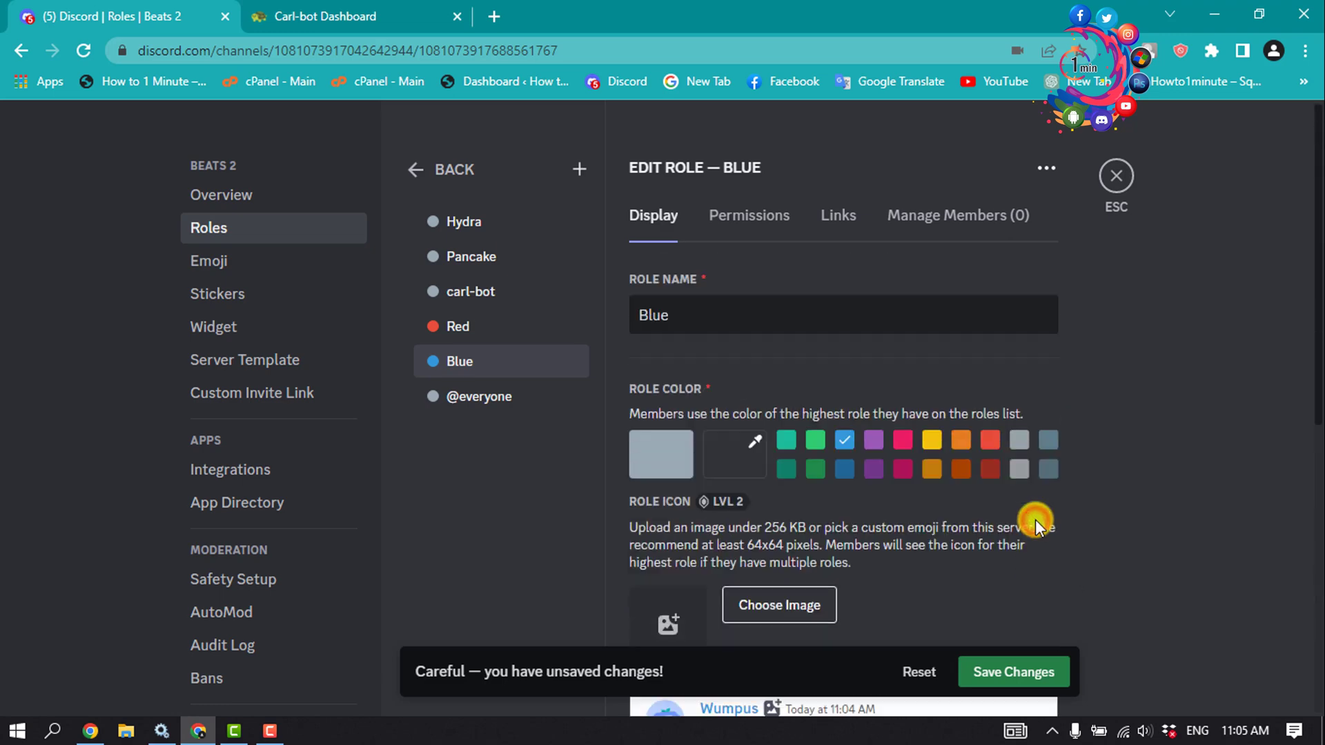
click(1008, 673)
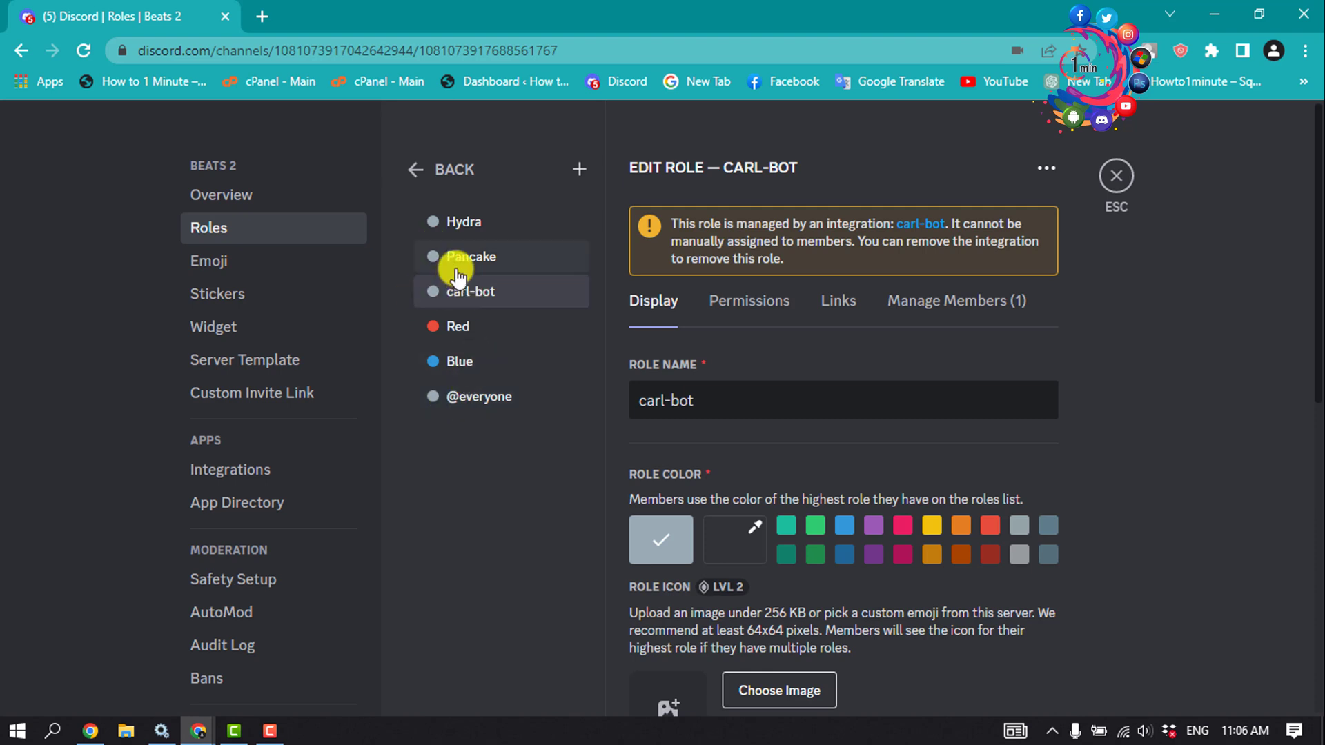
- Move the carl-bot role above Hydra to the top of the role list and save the changes
drag(427, 297, 433, 215)
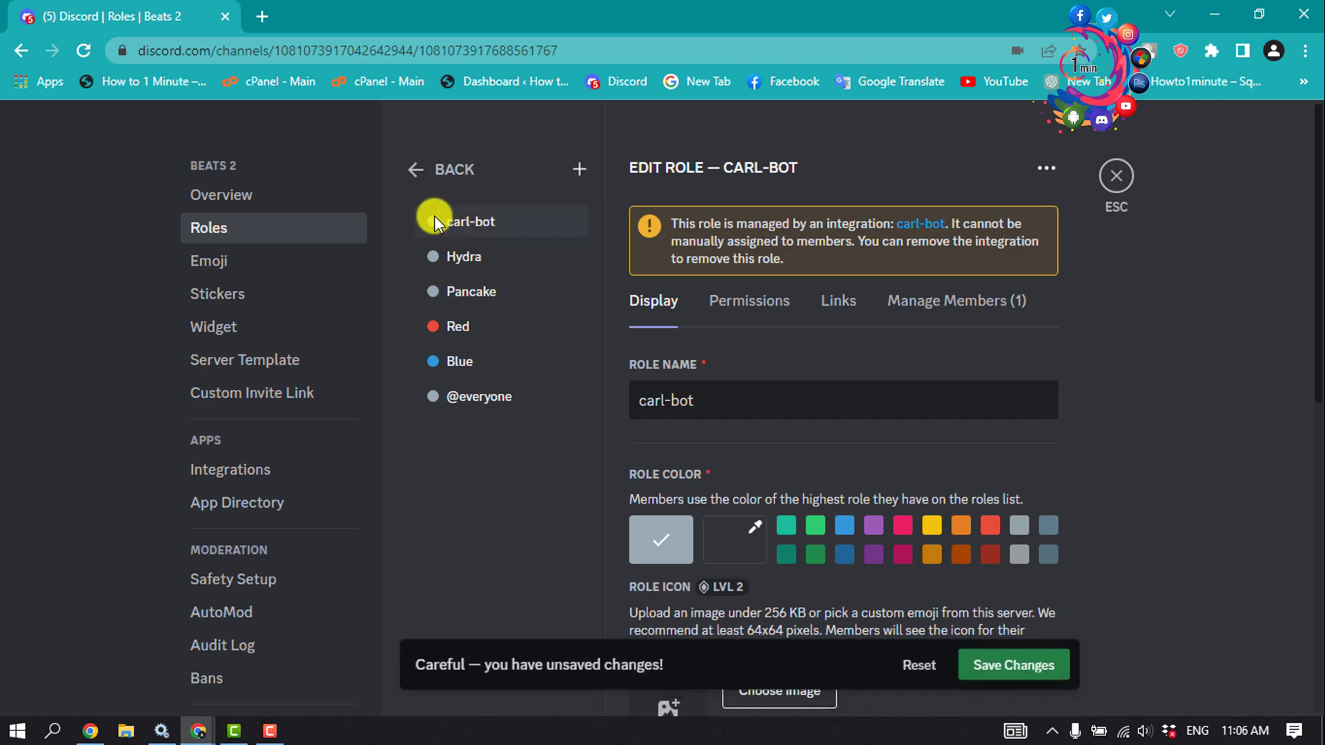
click(997, 673)
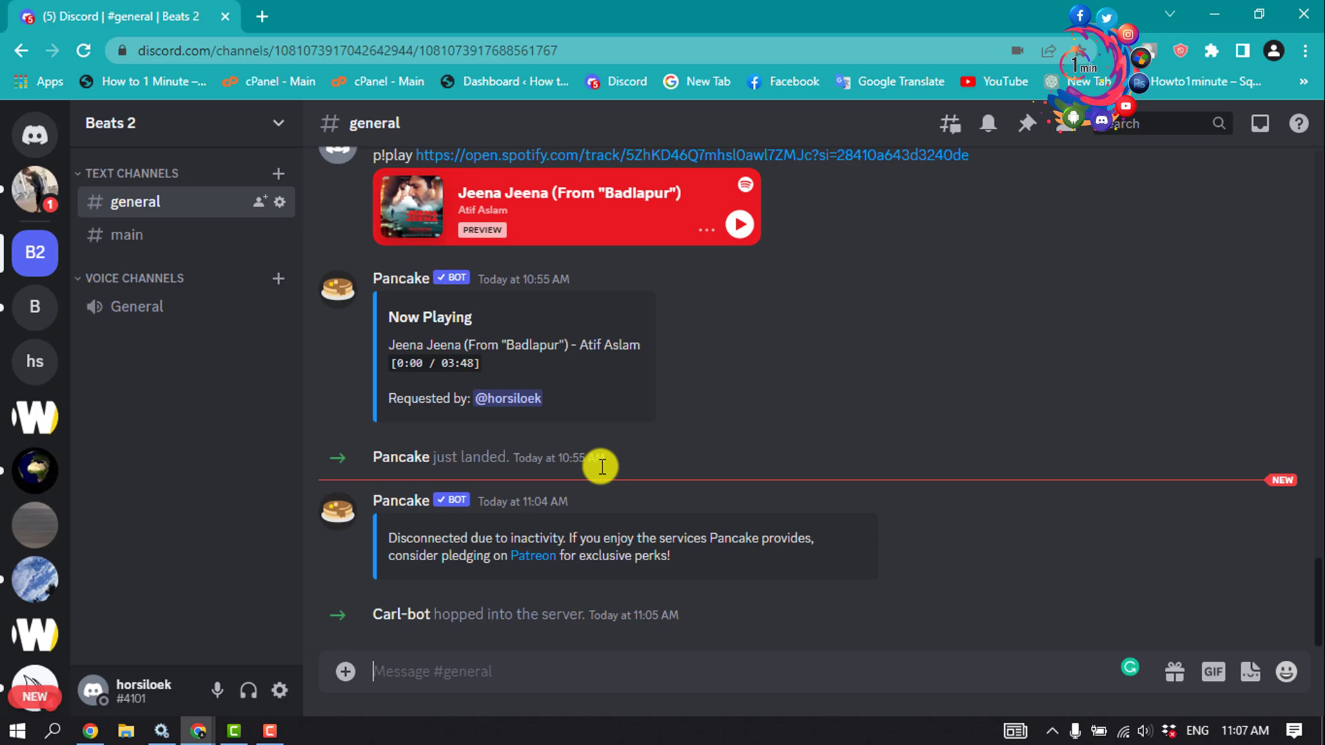
- Send ?reactionrole make in the general channel and answer Carl-bot with #main as the message's channel
text(?reactionrole make)
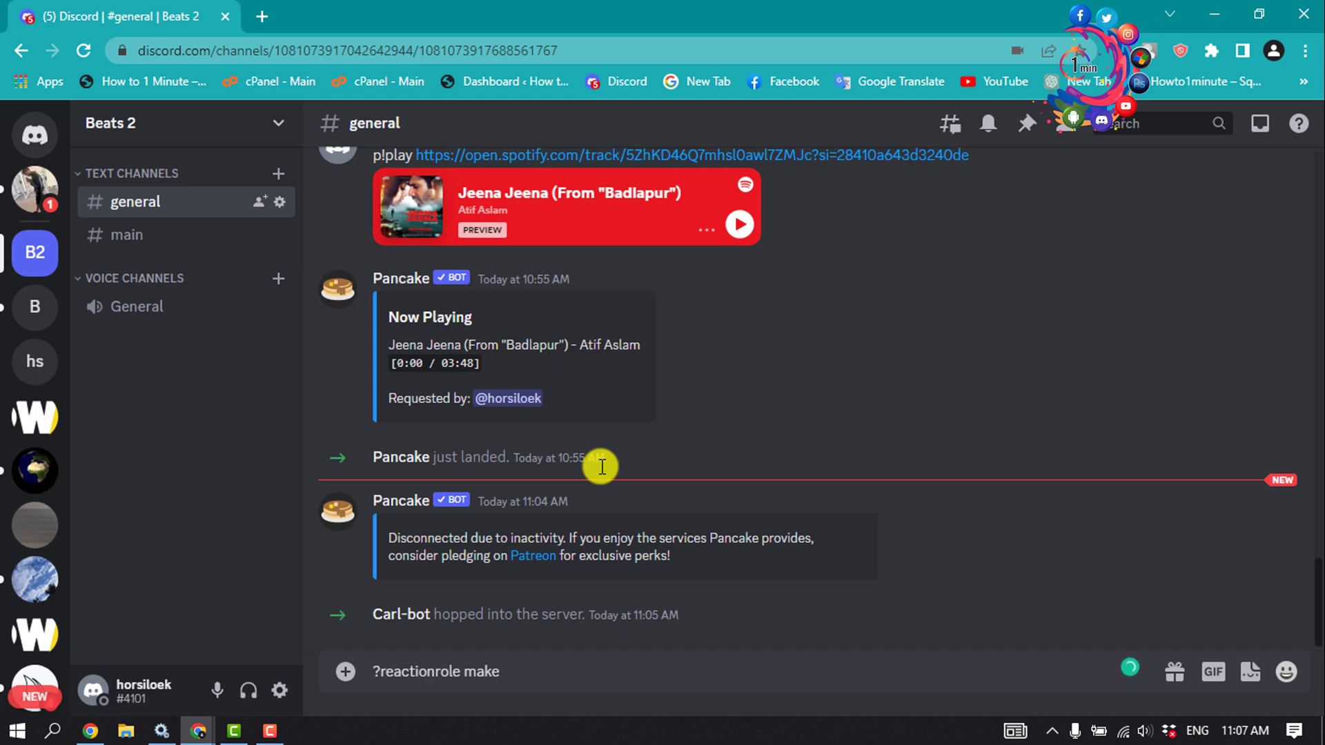
key(Return)
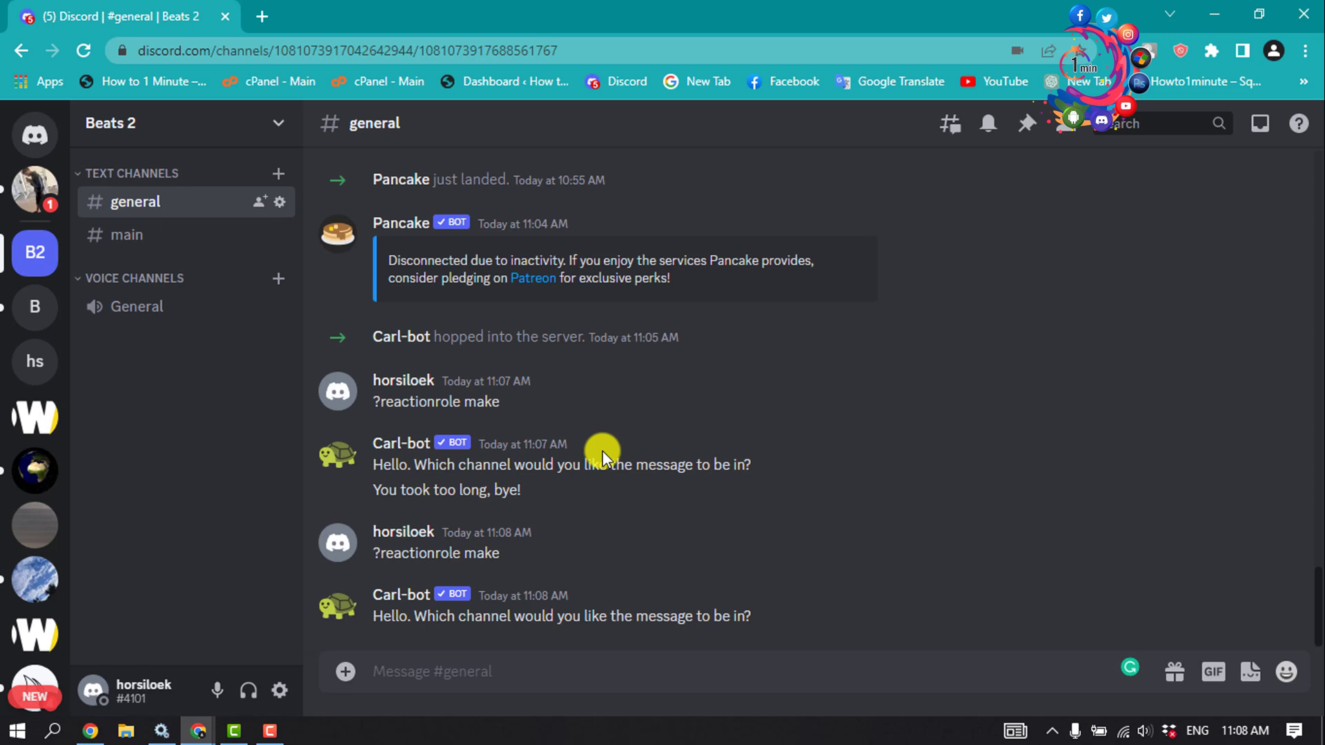
text(#ma)
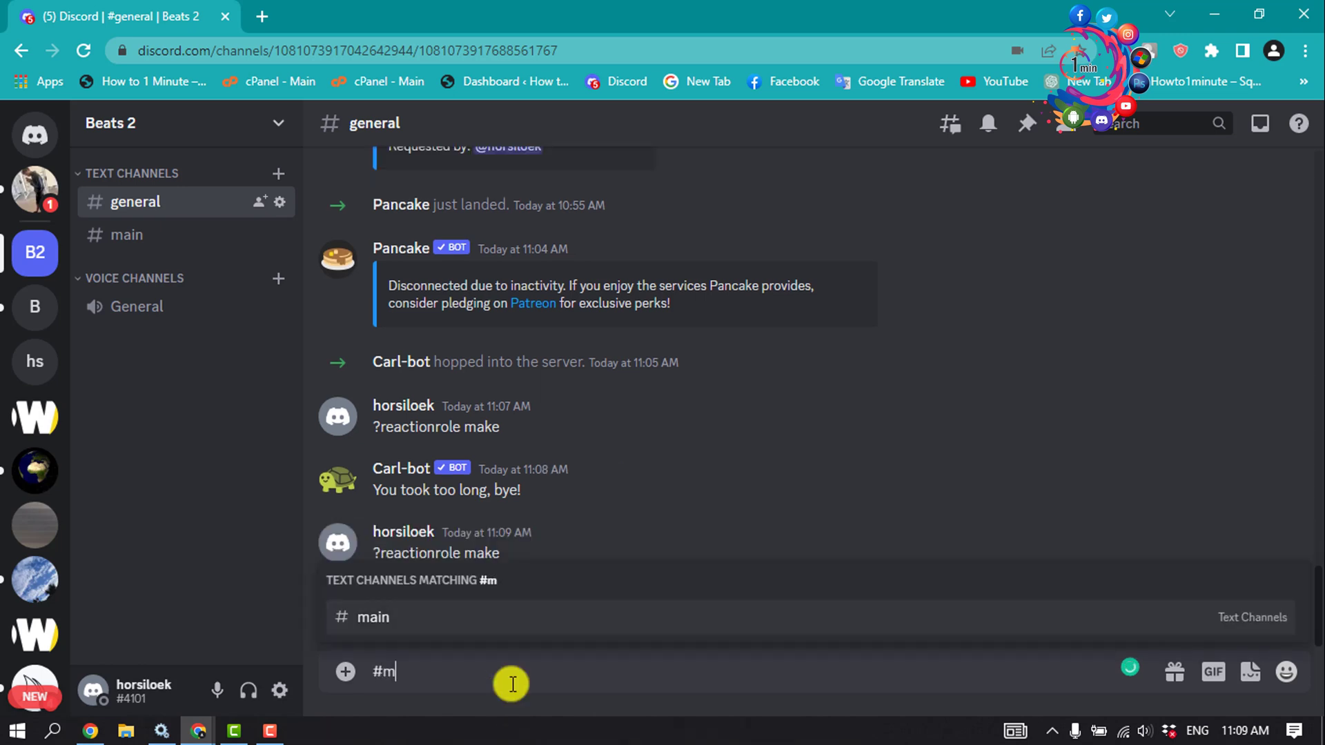
click(381, 632)
key(Return)
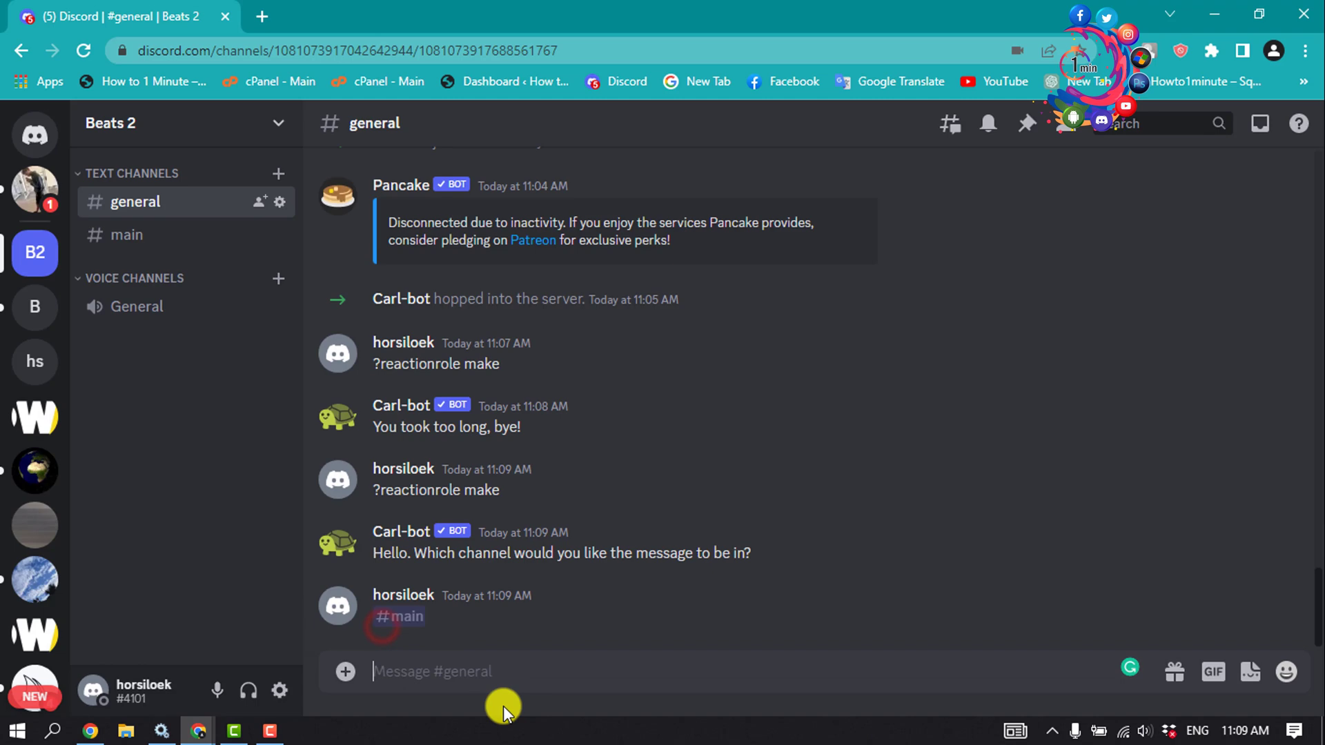
- Send "roles | {roles}" as the reaction role message's title and description
text(roles | {roles})
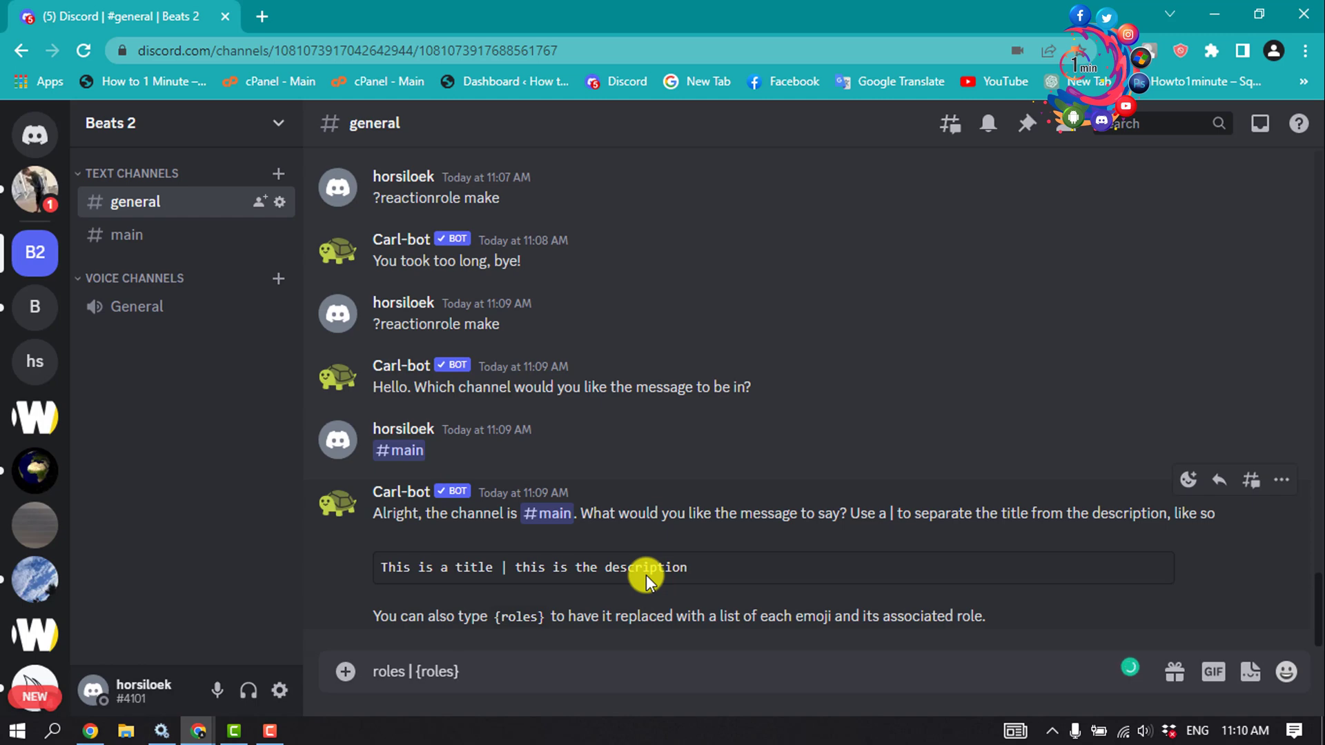
key(Return)
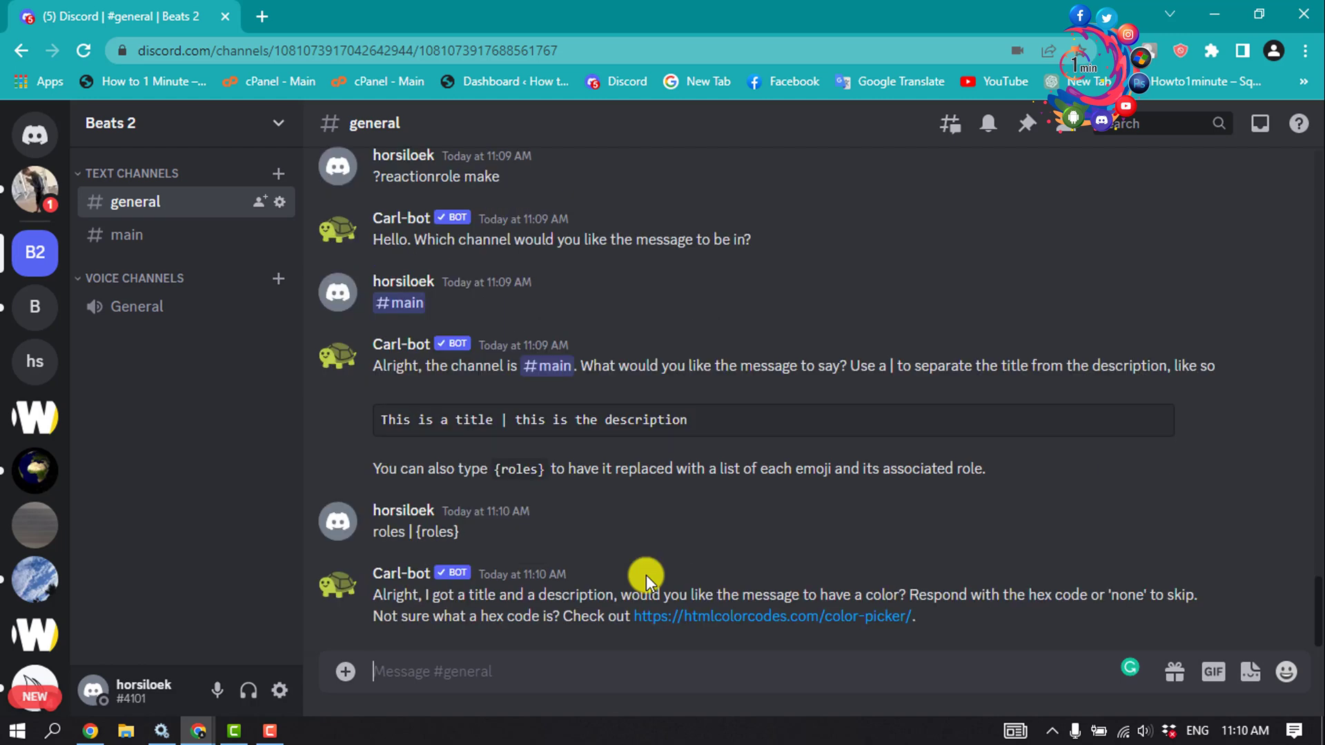
- Open the color picker page linked in Carl-bot's message and copy the hex code #FF5733
click(709, 626)
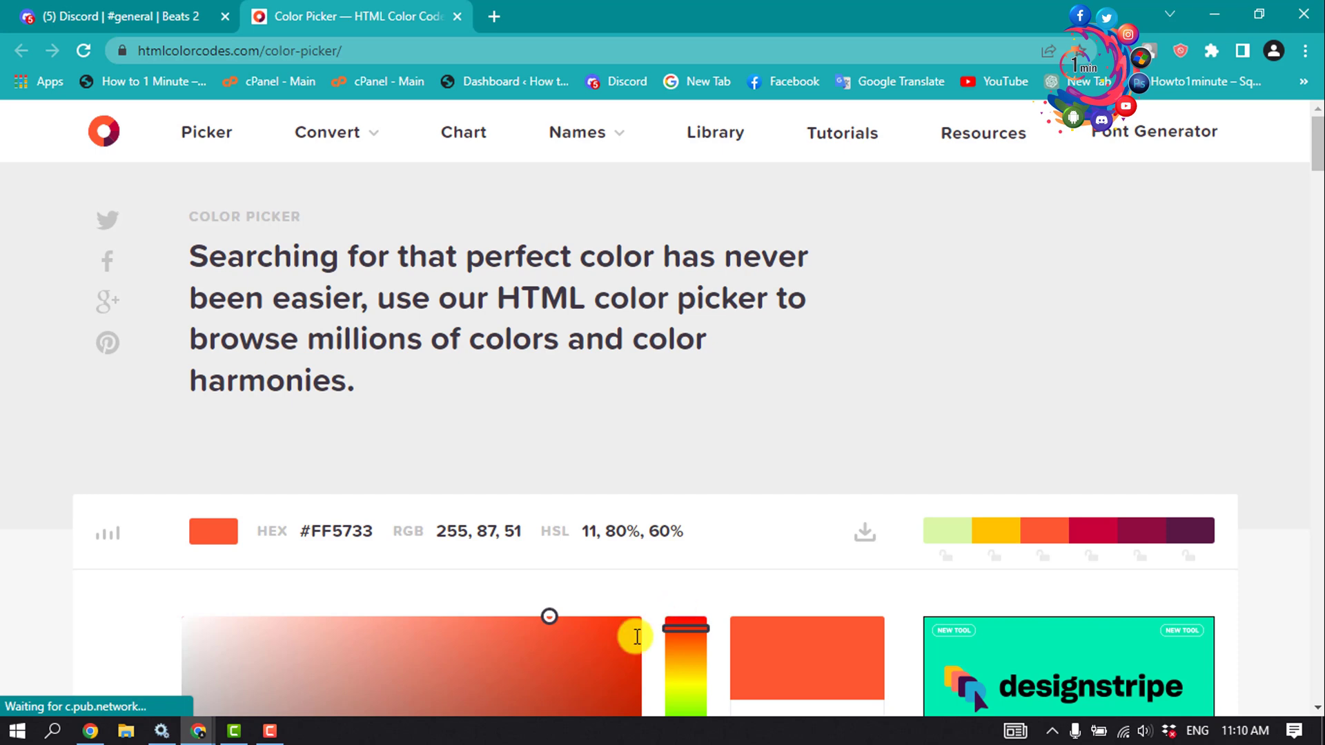
scroll(379, 464, down, 3)
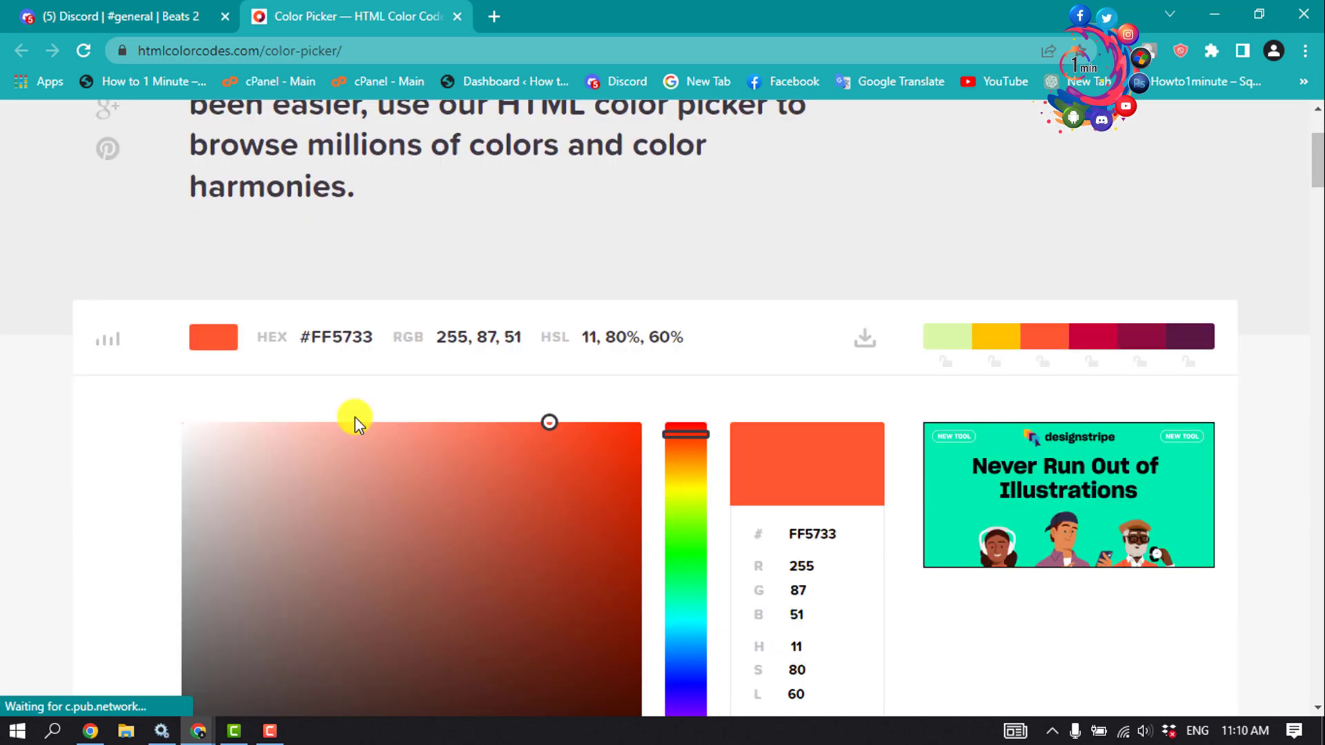
drag(375, 338, 310, 336)
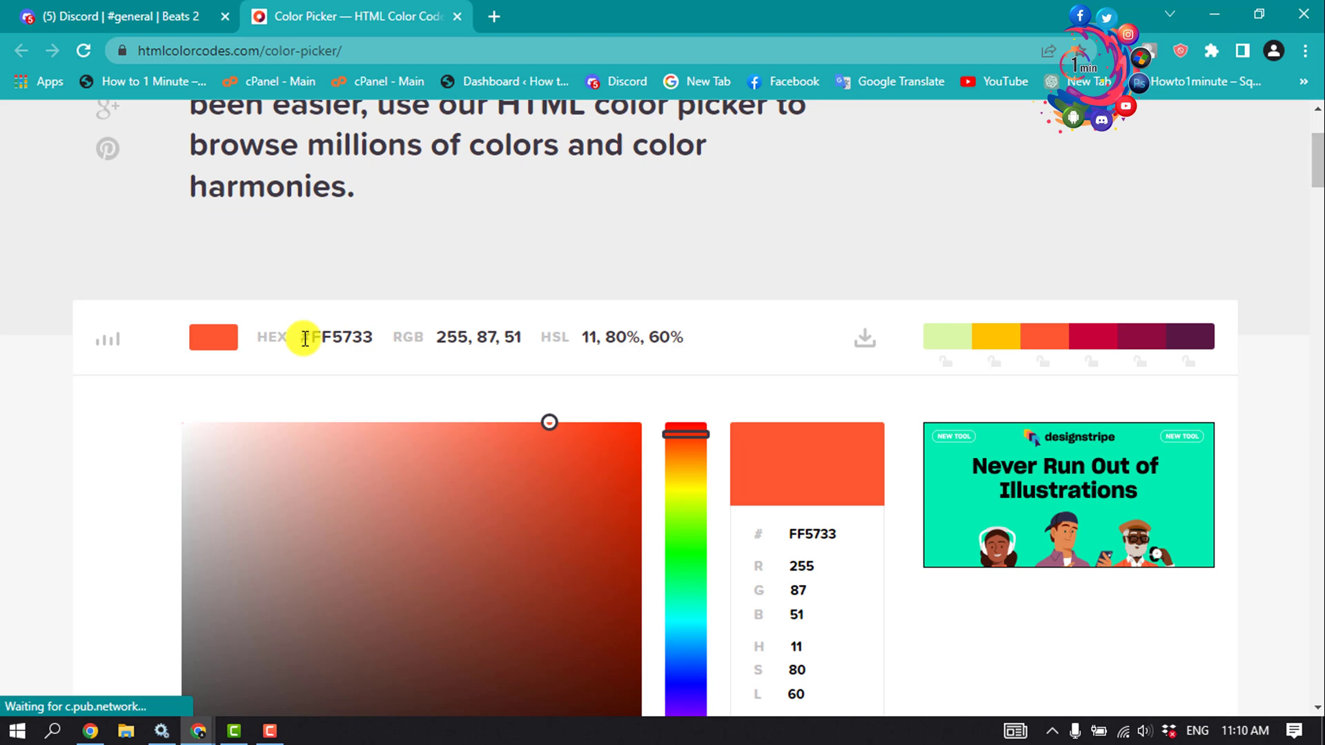
click(371, 345)
key(ctrl+c)
- Return to the Discord general channel and send #FF5733 as the reaction role message's color
key(ctrl+shift+Tab)
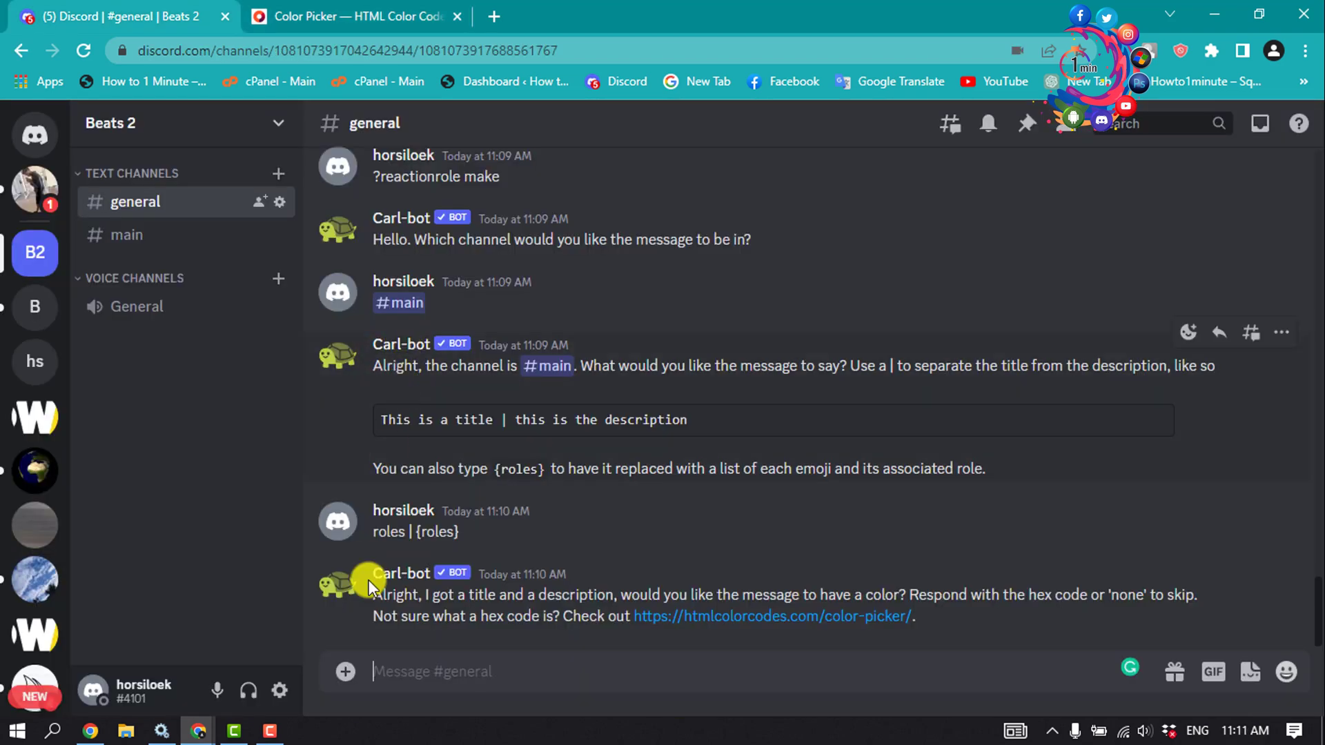
right_click(416, 662)
click(443, 497)
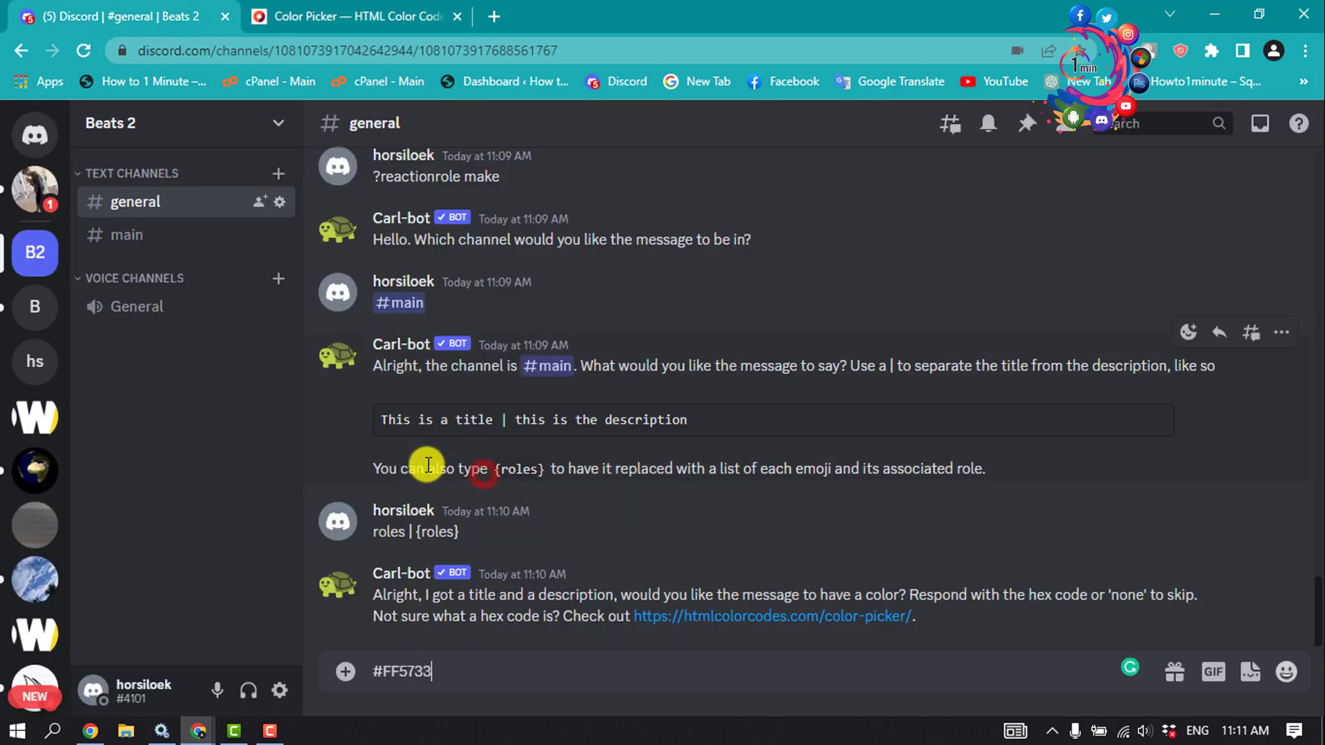
key(Return)
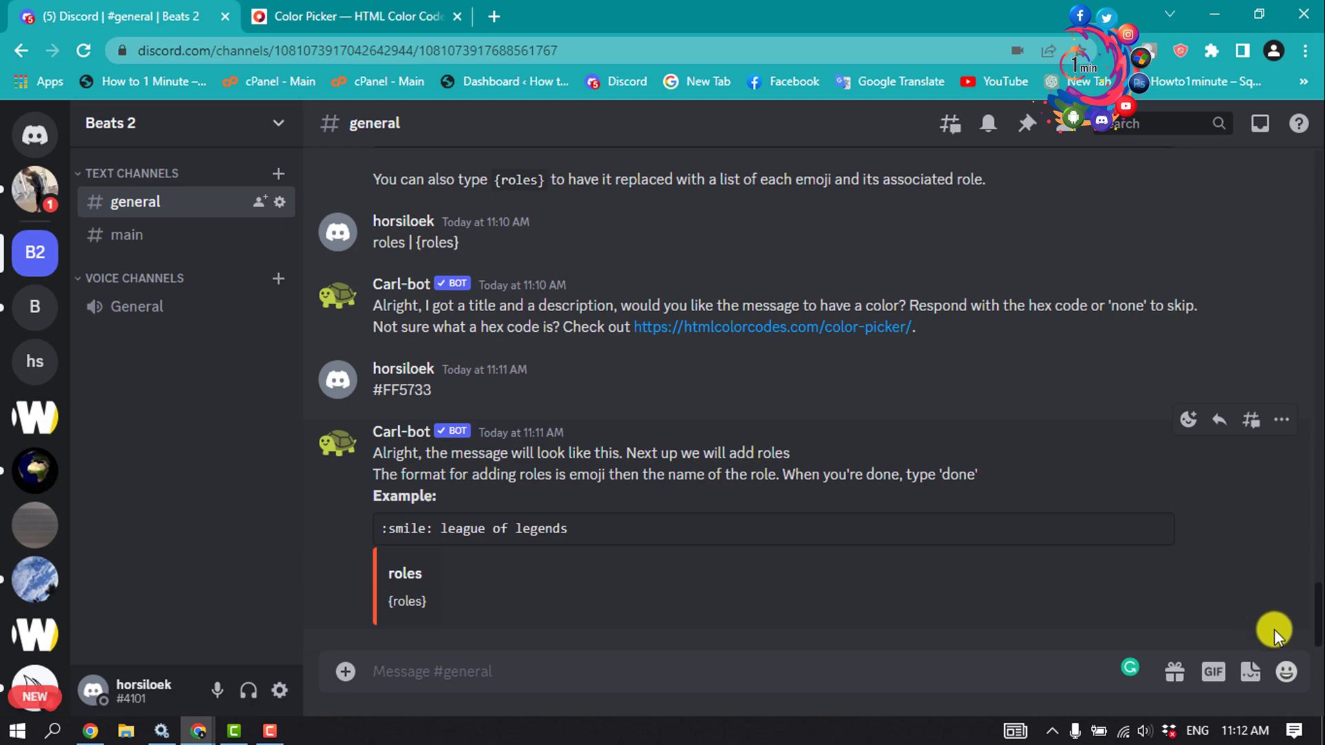
- Find the red heart emoji and send it followed by "red" to pair it with the Red role
click(1286, 666)
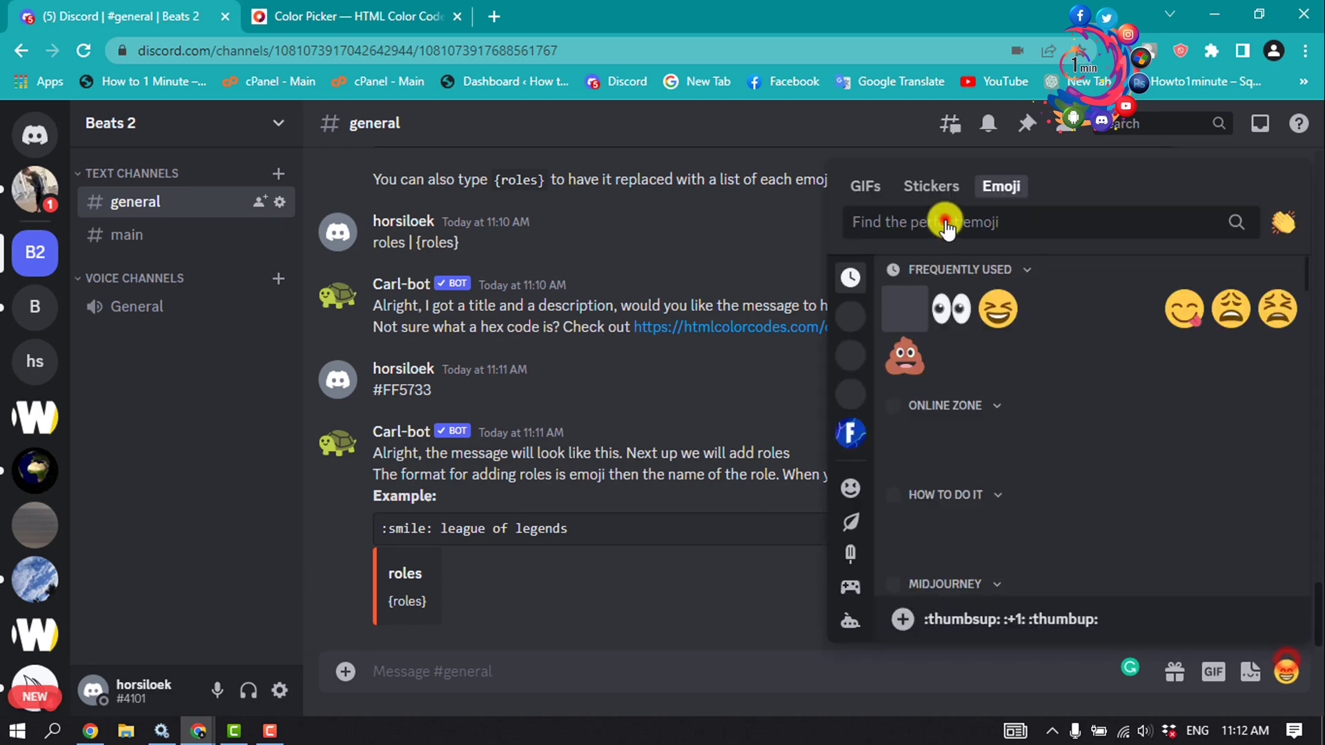
click(945, 223)
text(red h)
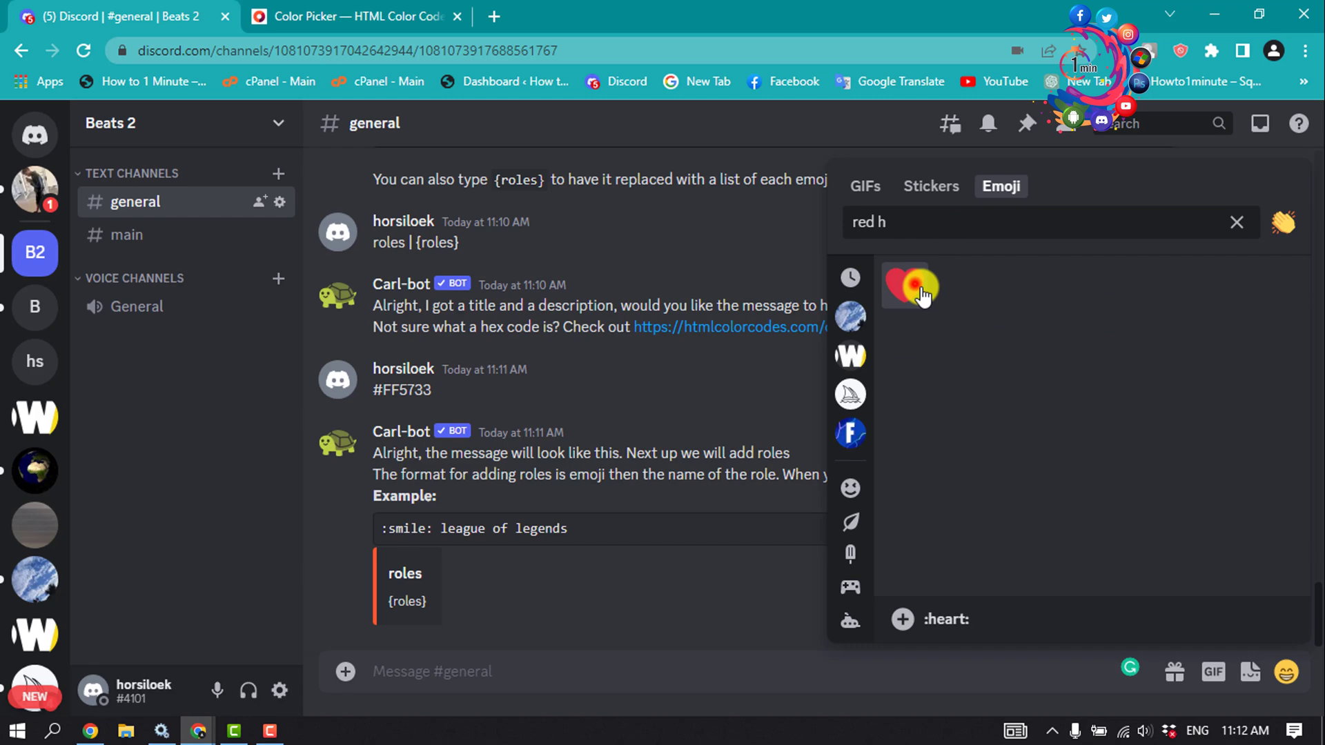
click(922, 296)
key(Return)
text(❤️)
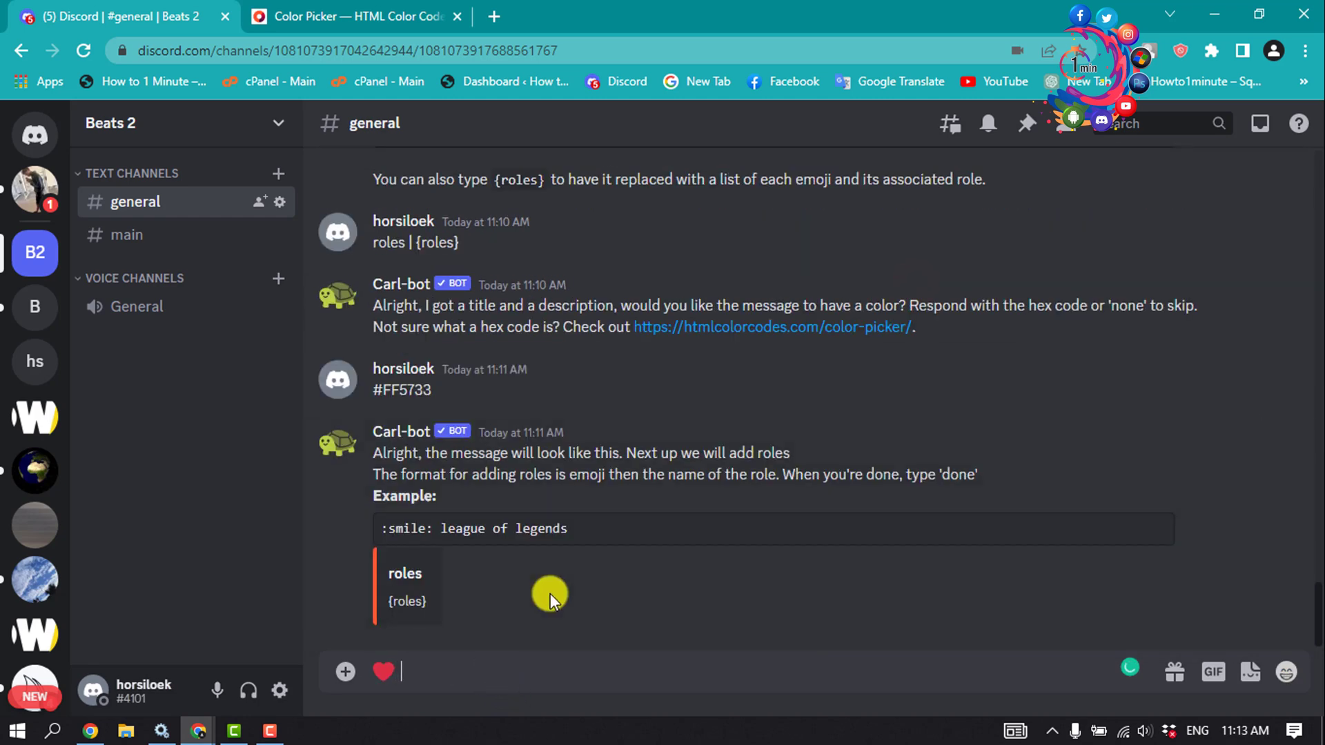
text(red)
key(Return)
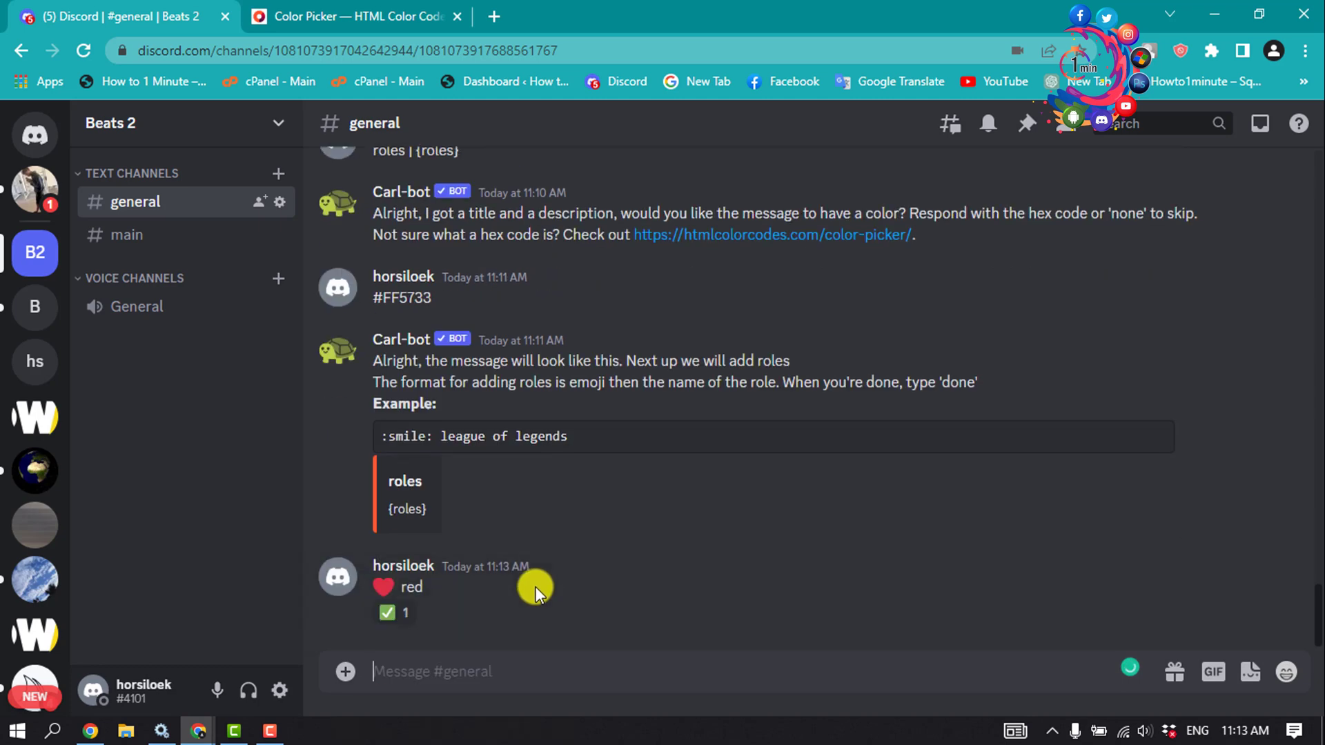
- Send the blue heart emoji followed by "blue" to pair it with the Blue role, and finish the setup by sending "done"
click(1290, 680)
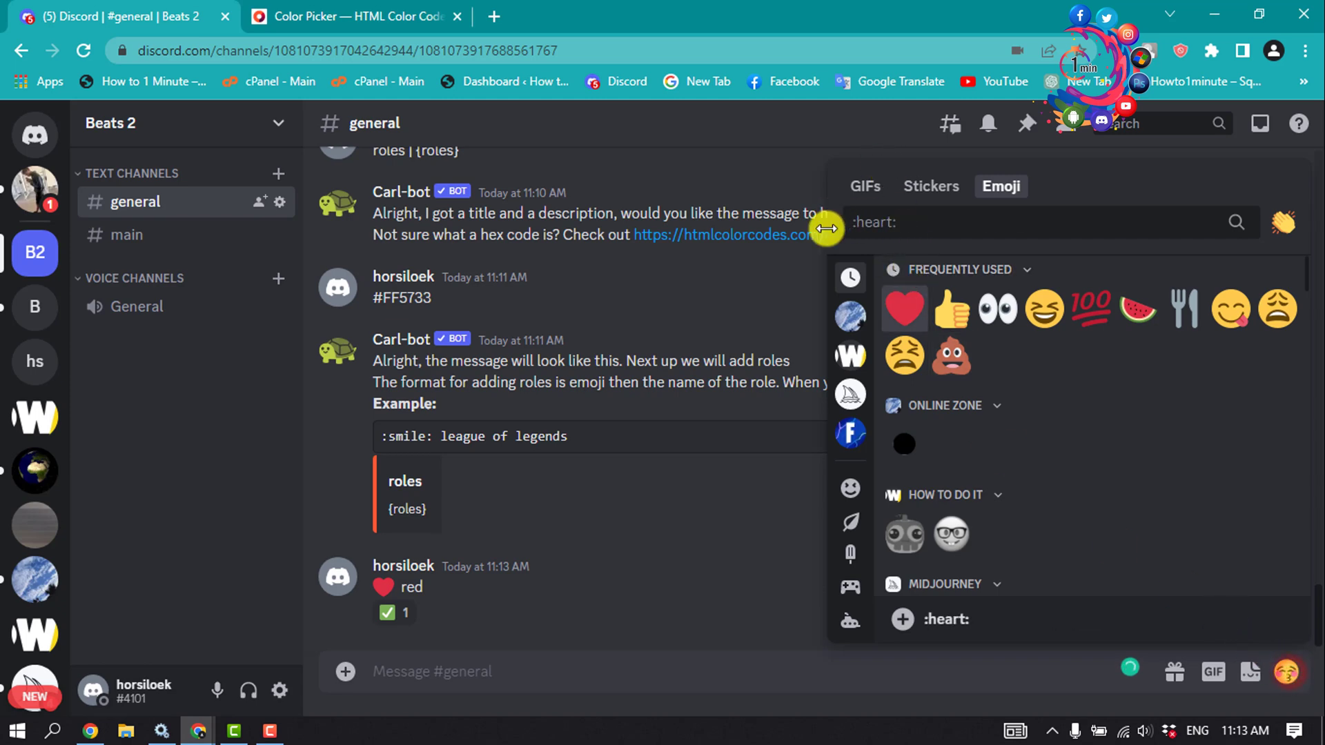
text(blue)
click(1044, 286)
text(blue)
key(Return)
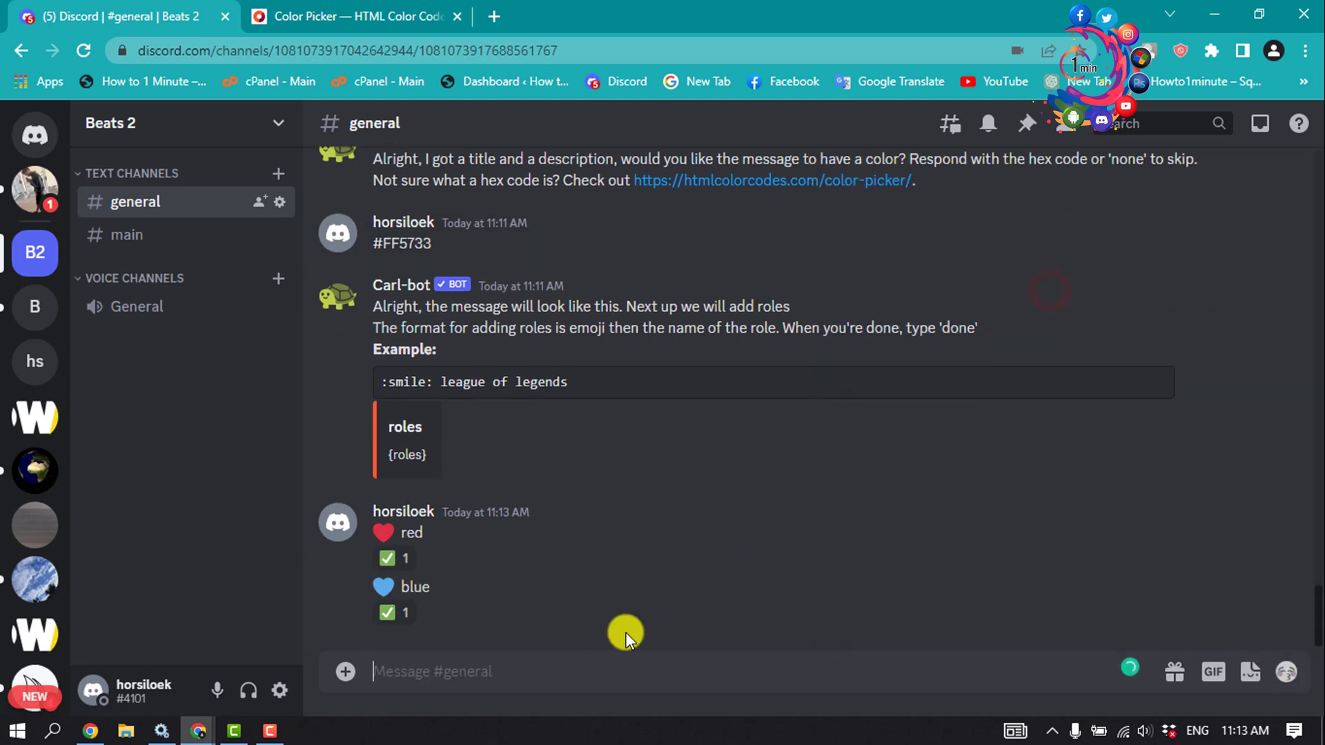
text(done)
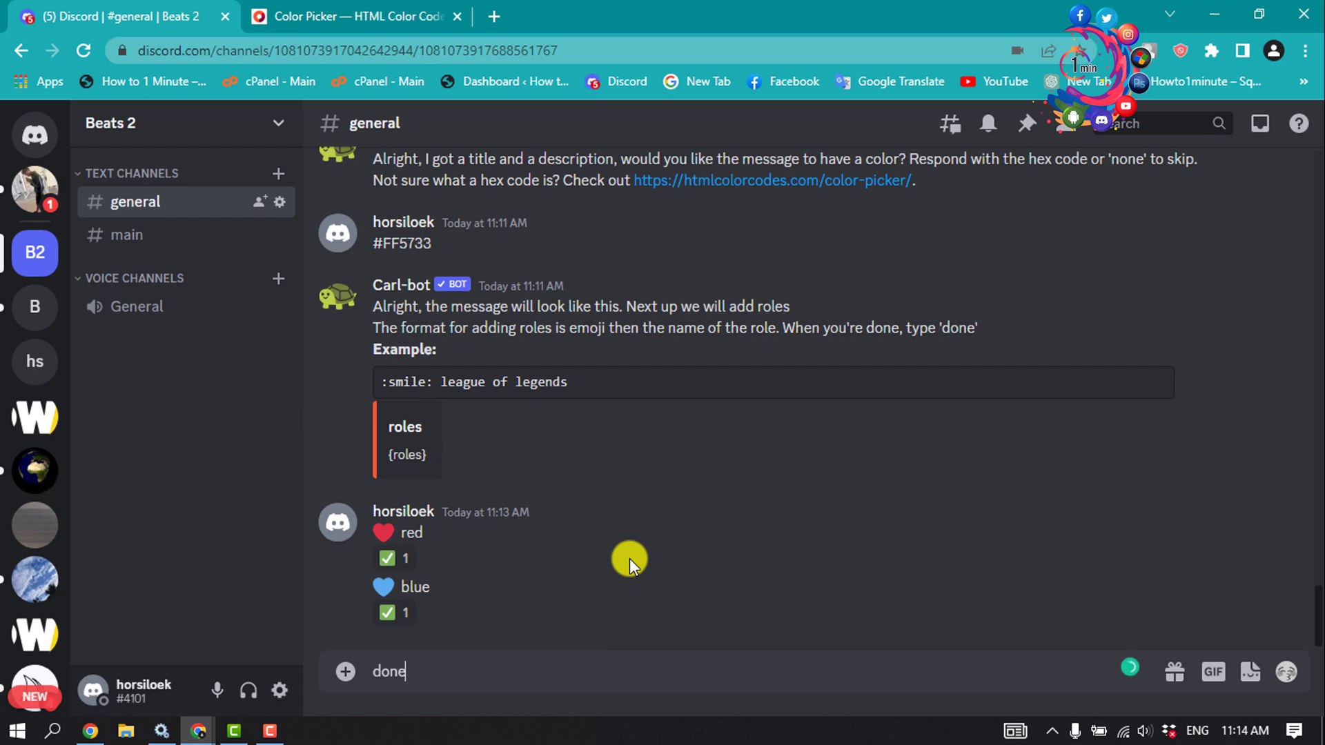
key(Return)
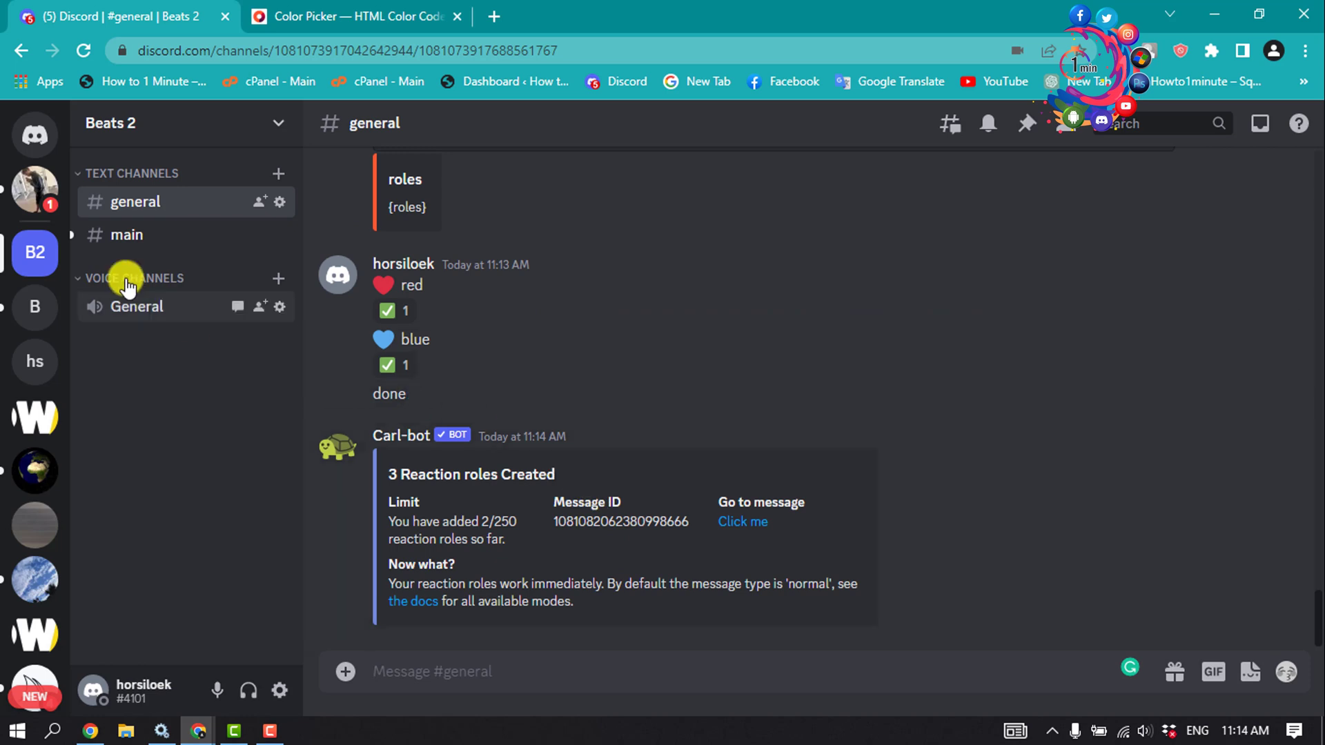
- Open the main channel and toggle off your own red heart and blue heart reactions on Carl-bot's roles message
click(155, 236)
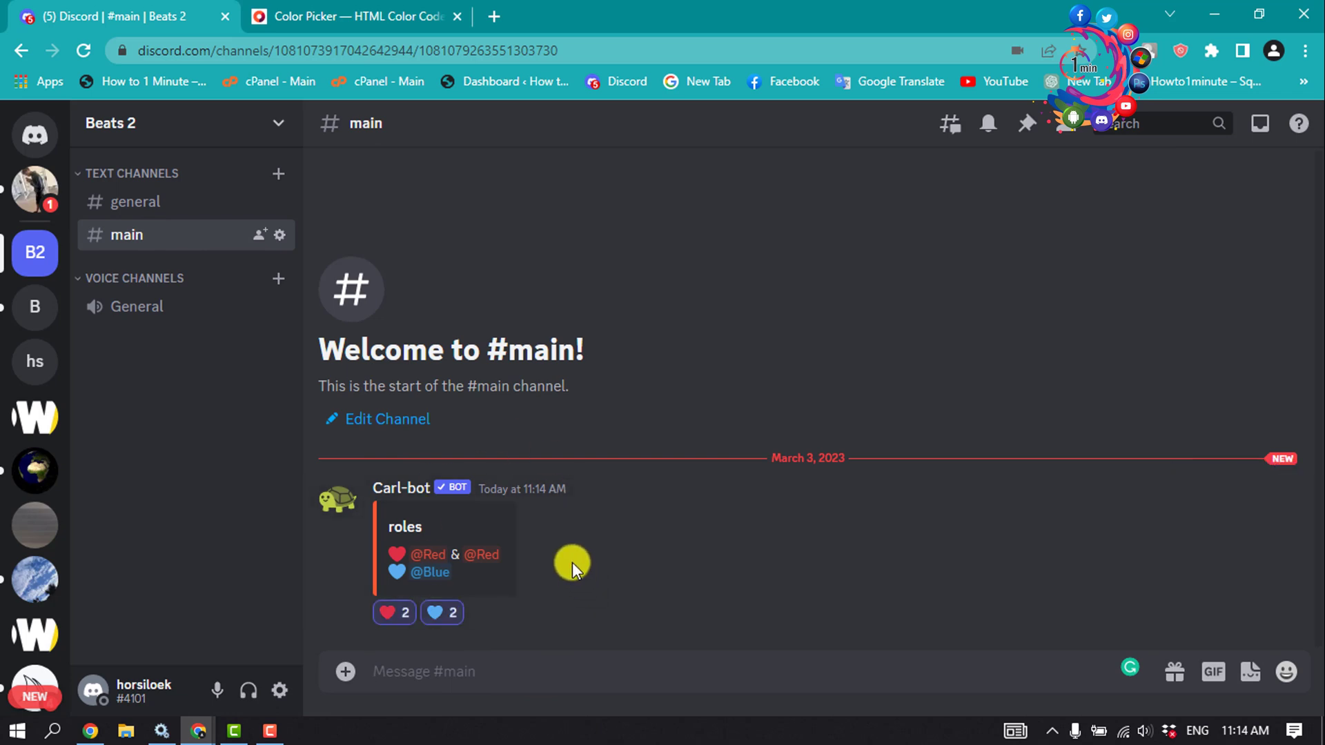
click(388, 616)
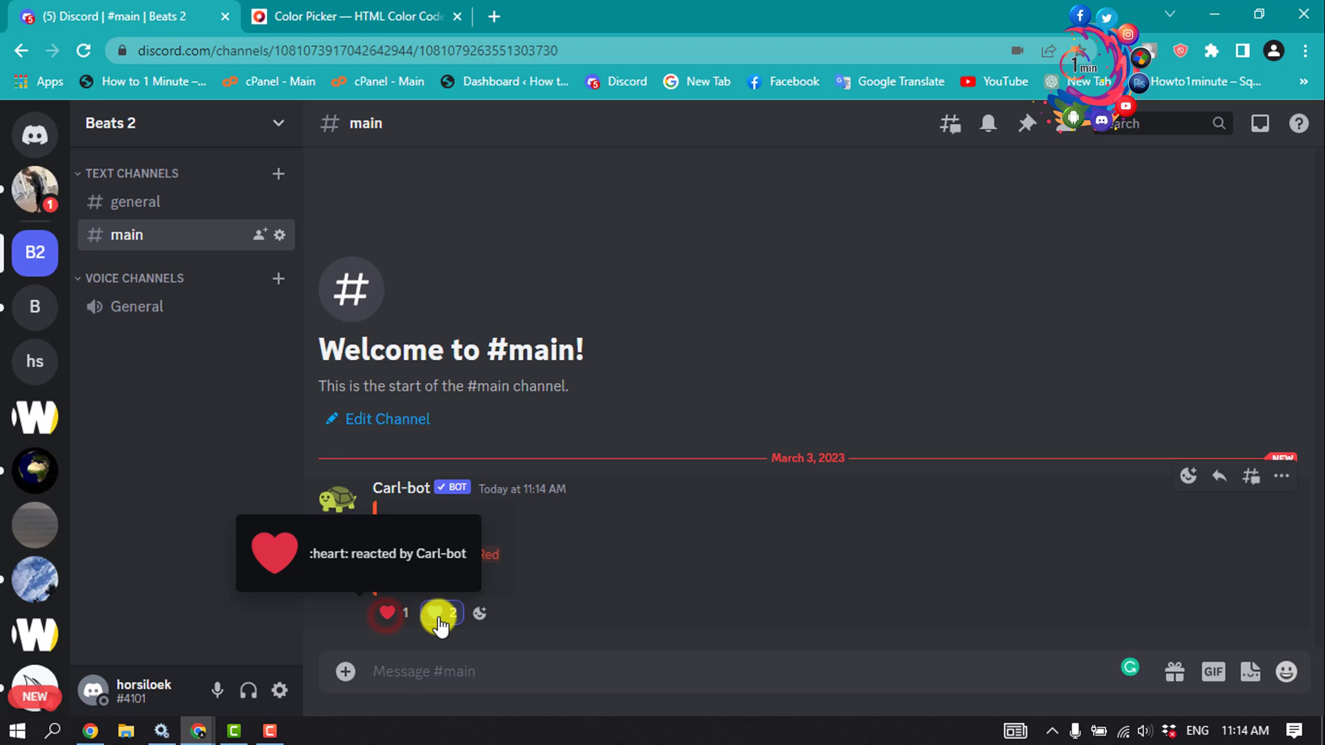
click(436, 616)
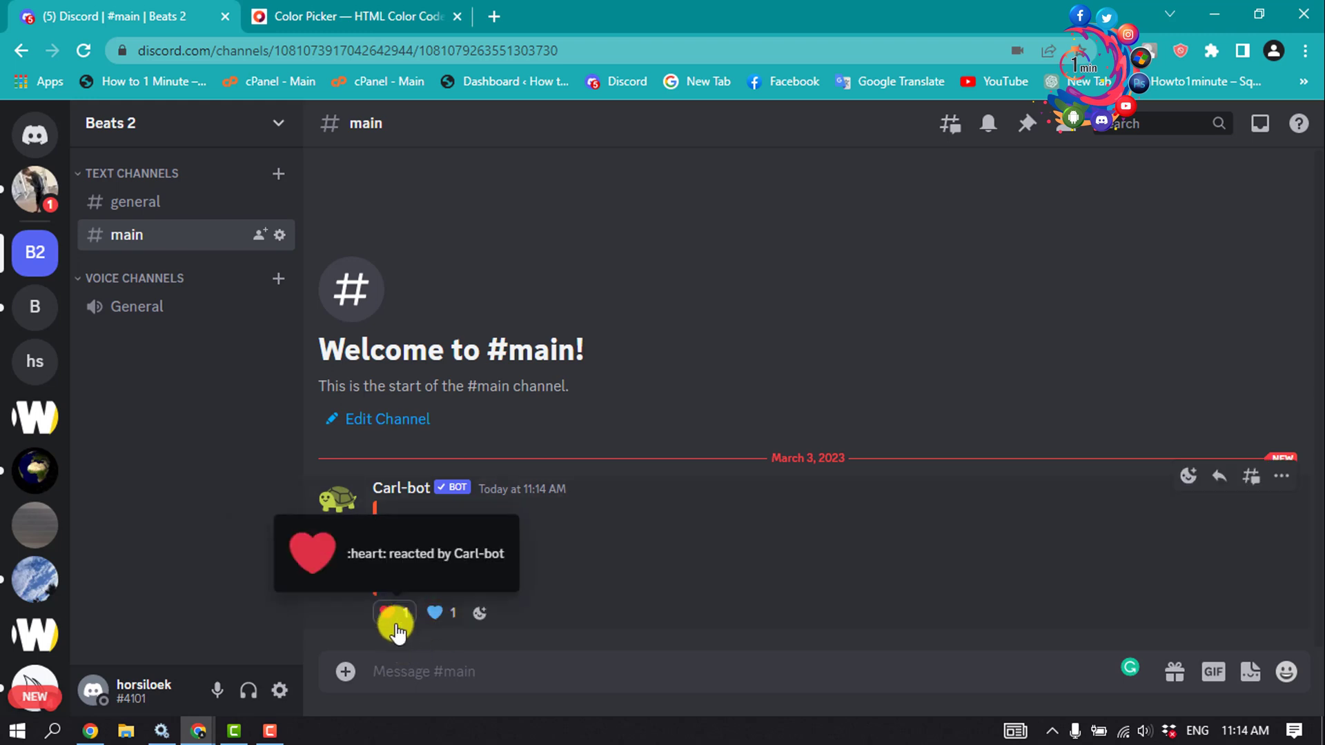